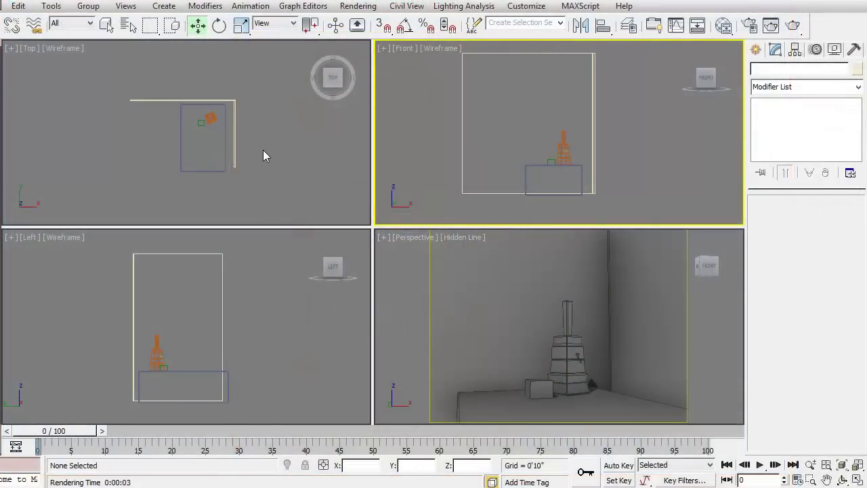
Inspect the lamp pillar from a higher perspective angle, then restore the four-view layout.
click(513, 323)
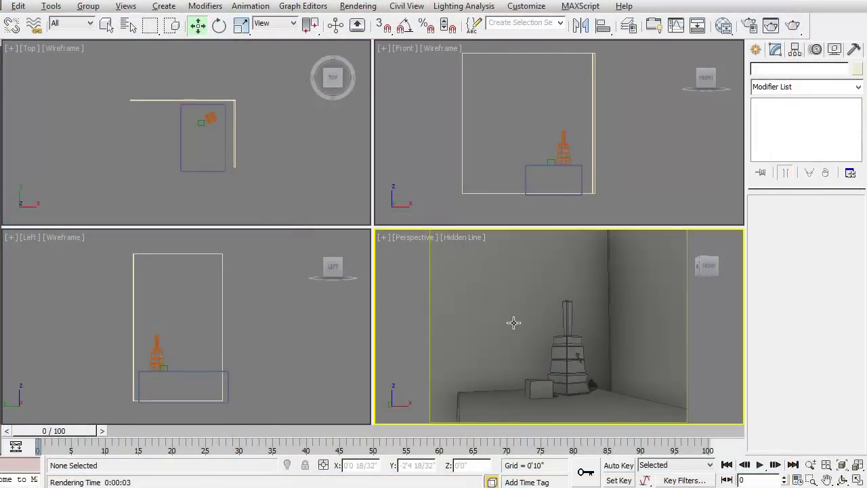
key(alt+w)
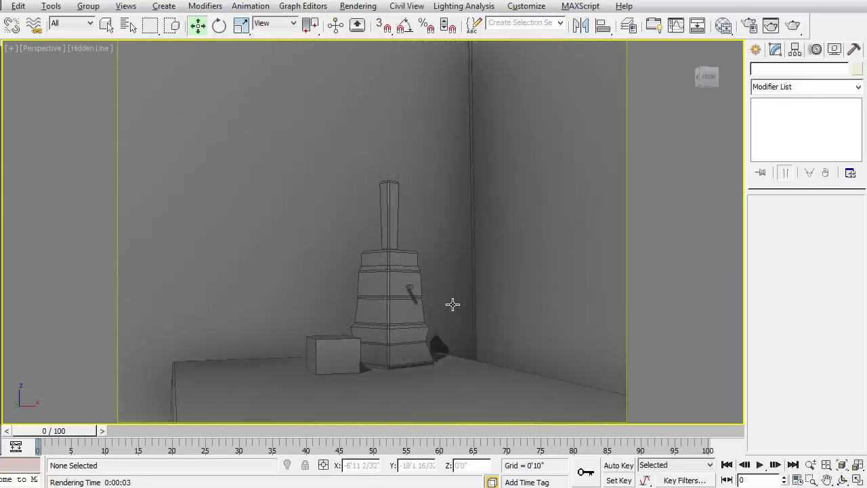
mouse_move(453, 305)
alt+middle_down()
mouse_move(478, 341)
mouse_move(397, 331)
mouse_move(468, 330)
mouse_move(452, 332)
alt+middle_up()
key(alt+w)
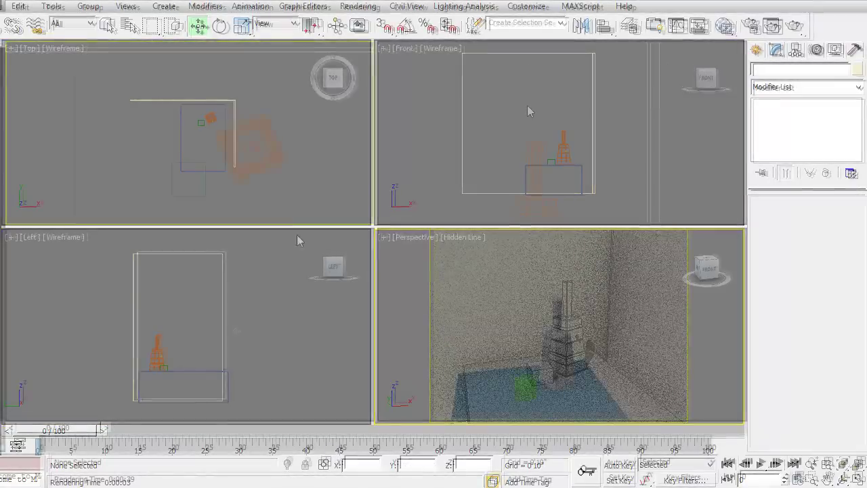
Draw a smooth 18-sided cylinder over the table in the maximized Top view.
click(758, 52)
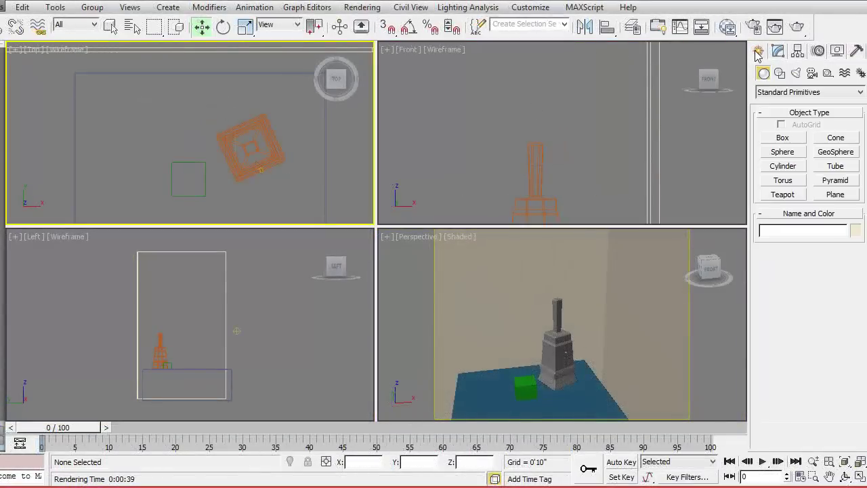
click(784, 166)
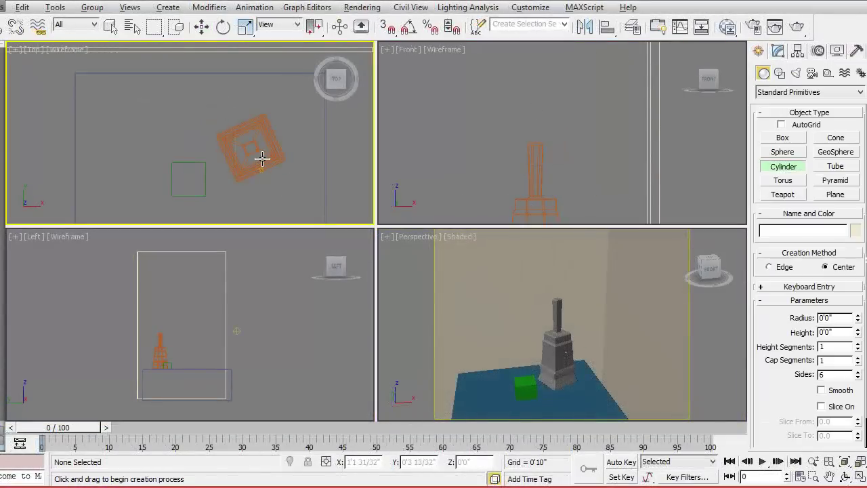
key(w)
key(alt+w)
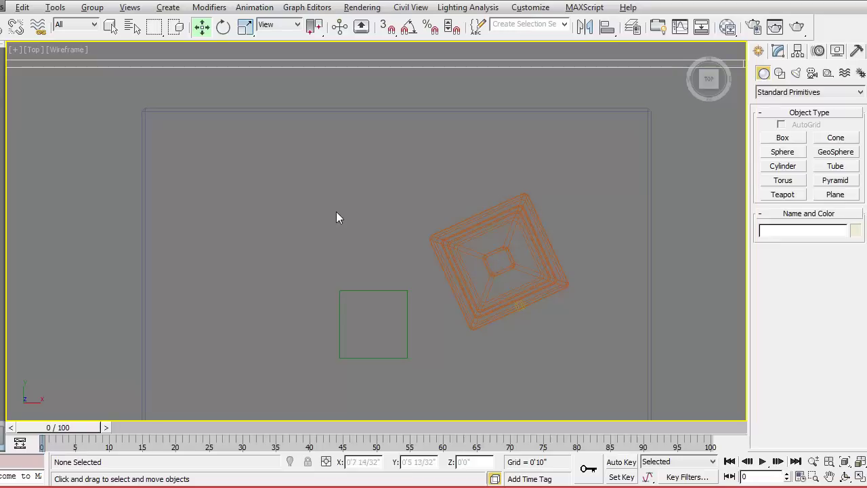
click(783, 166)
mouse_move(339, 219)
mouse_down()
mouse_move(412, 265)
mouse_move(492, 293)
mouse_up()
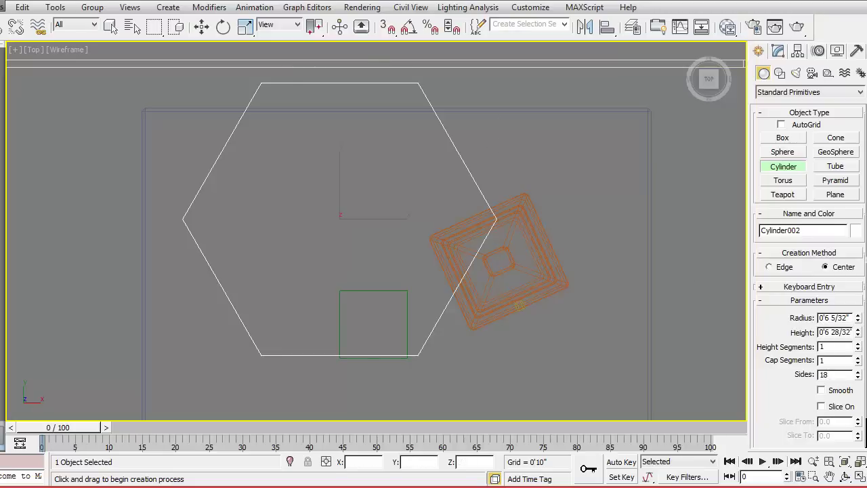
text(8)
key(Return)
click(821, 390)
Clone the cylinder as a Copy placed slightly higher in the Front view.
key(w)
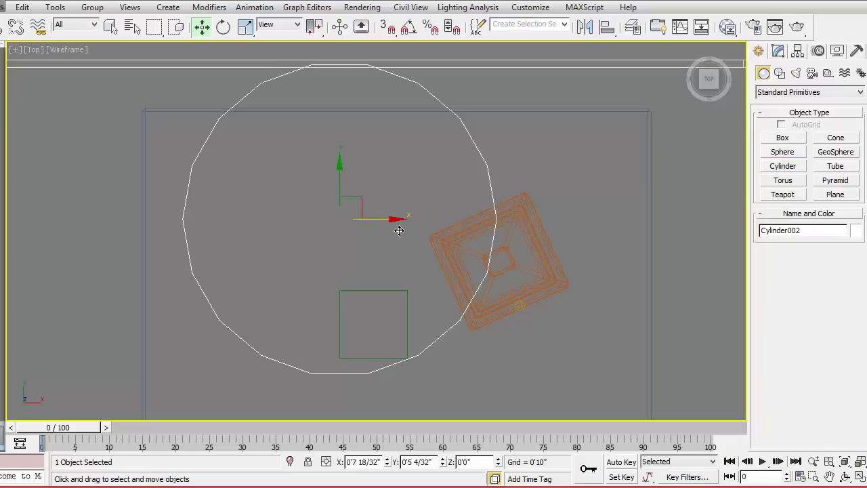
key(alt+w)
click(485, 175)
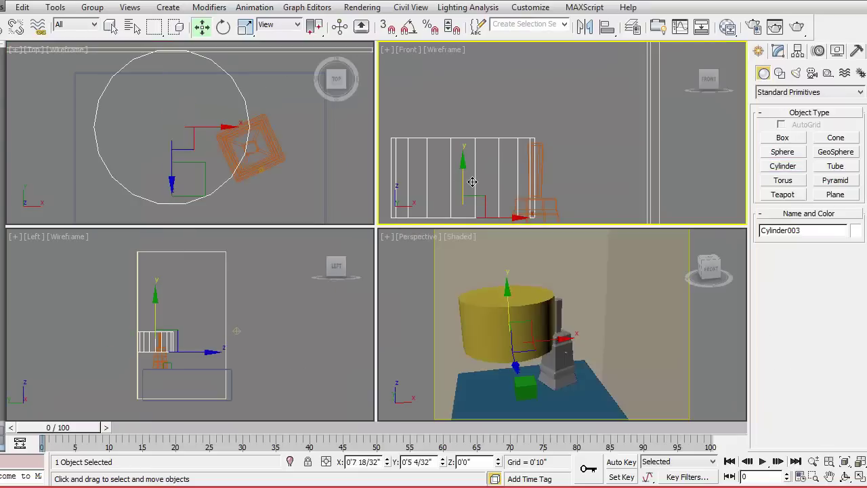
shift+drag(472, 180, 473, 168)
click(425, 300)
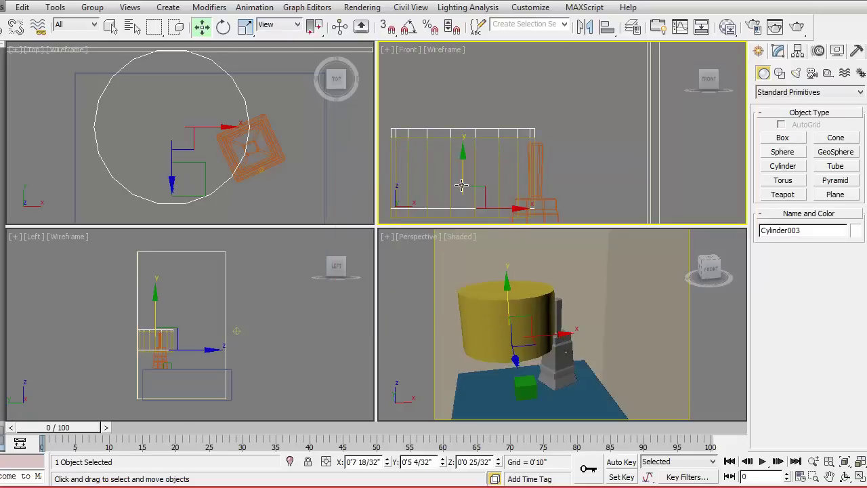
Fine-tune the copy's radius, reduce its height, and line it up with the first cylinder.
click(778, 50)
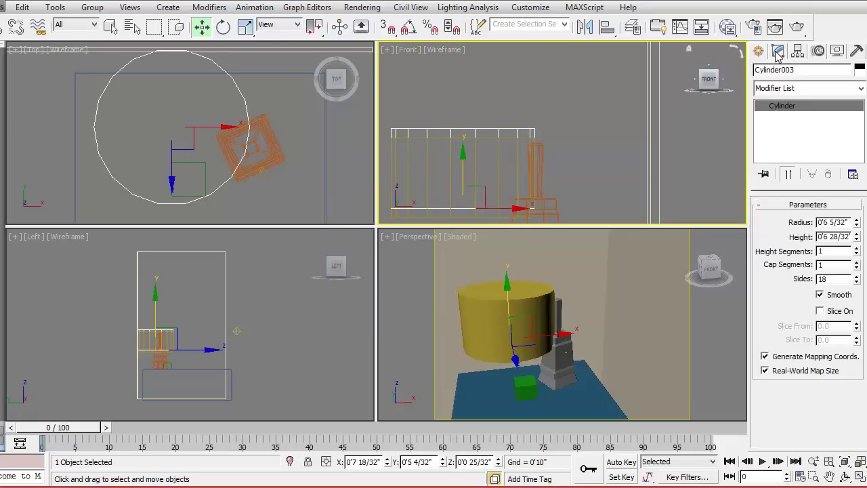
click(856, 225)
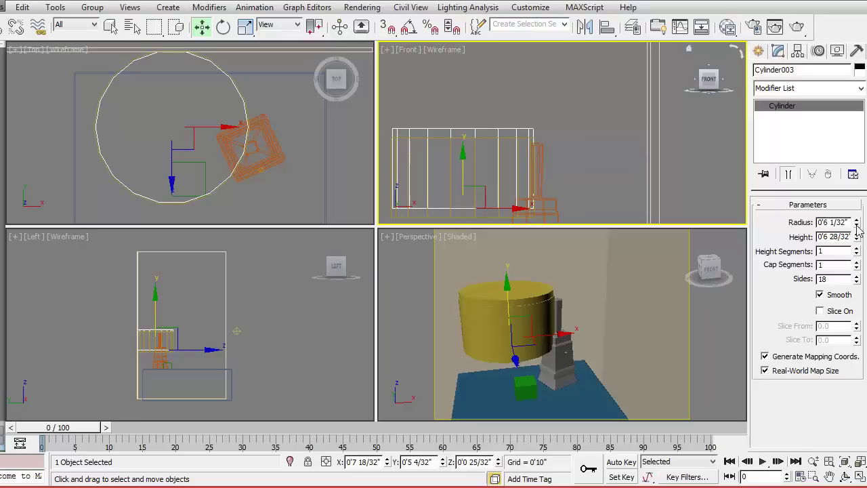
click(856, 222)
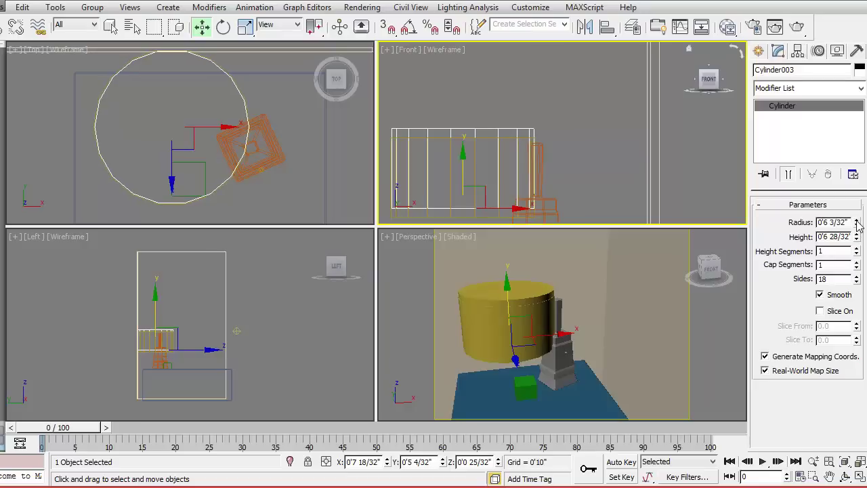
click(856, 241)
right_click(475, 174)
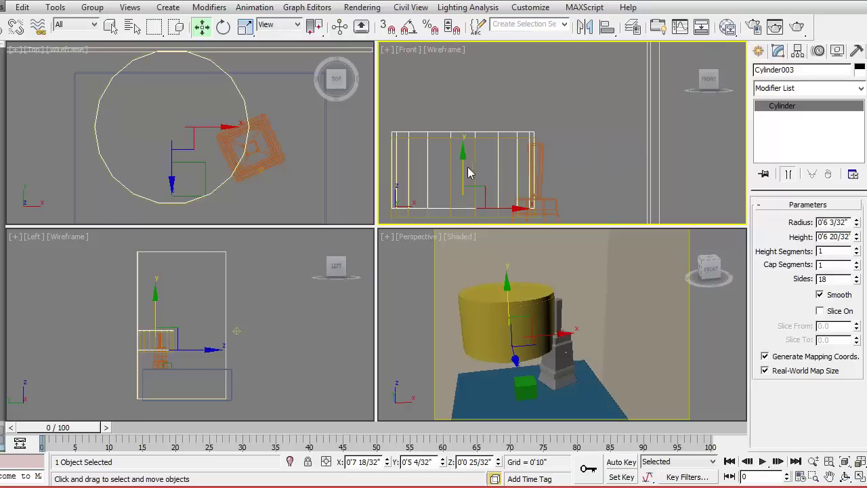
drag(475, 174, 473, 178)
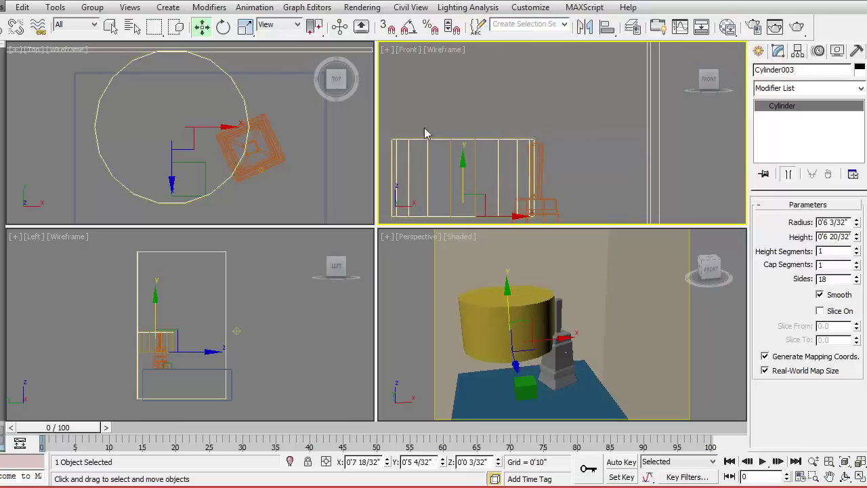
Centre both cylinders over the lamp and raise them above its base.
ctrl+click(460, 171)
mouse_move(203, 122)
mouse_down()
mouse_move(286, 147)
mouse_move(278, 145)
mouse_up()
scroll(300, 155, down, 2)
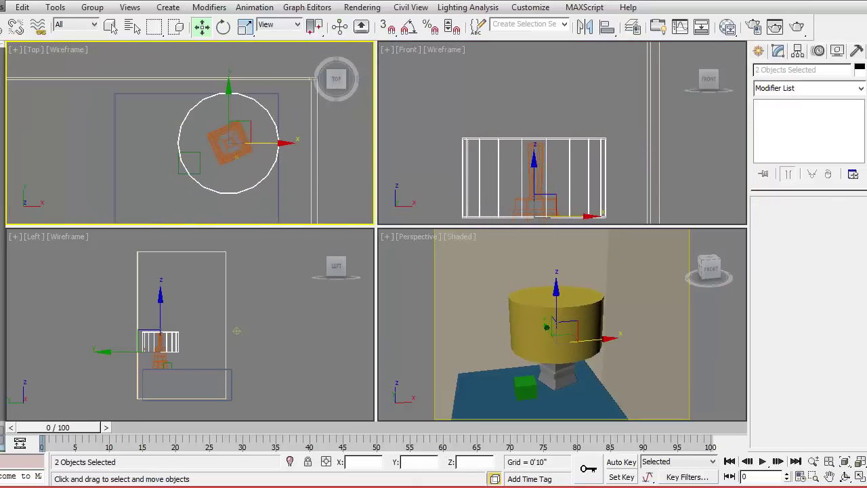
drag(546, 184, 549, 117)
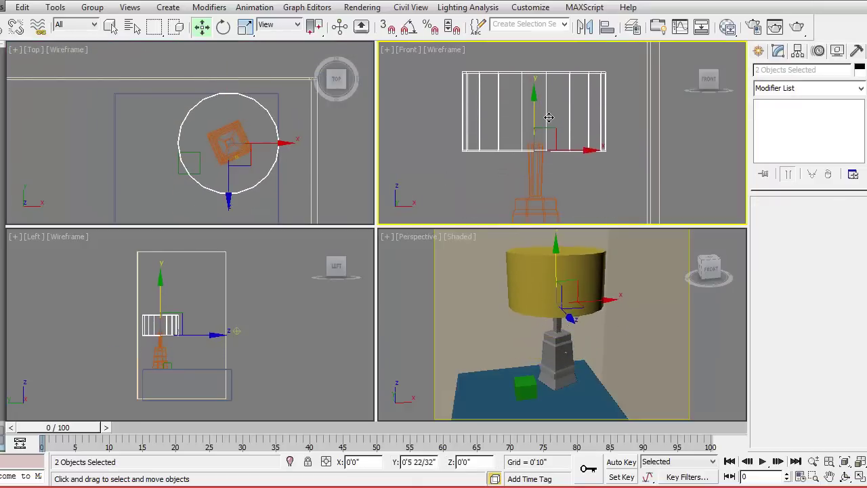
Convert the outer lampshade cylinder to Editable Poly and inspect its top and bottom caps.
click(470, 202)
click(483, 159)
right_click(569, 121)
mouse_move(589, 241)
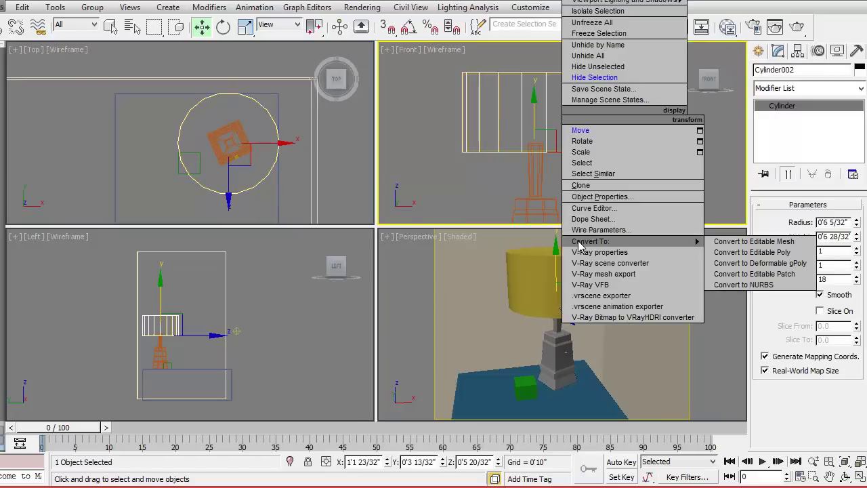
click(740, 250)
key(4)
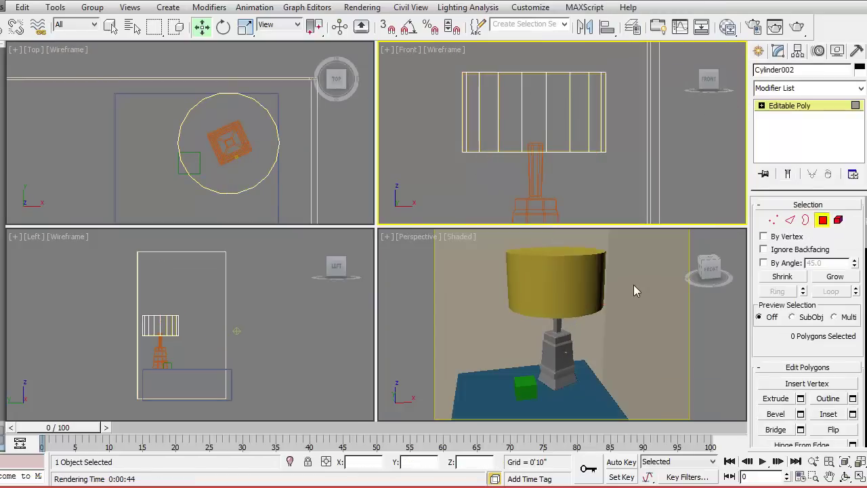
click(623, 302)
alt+middle_drag(619, 315, 614, 315)
click(561, 289)
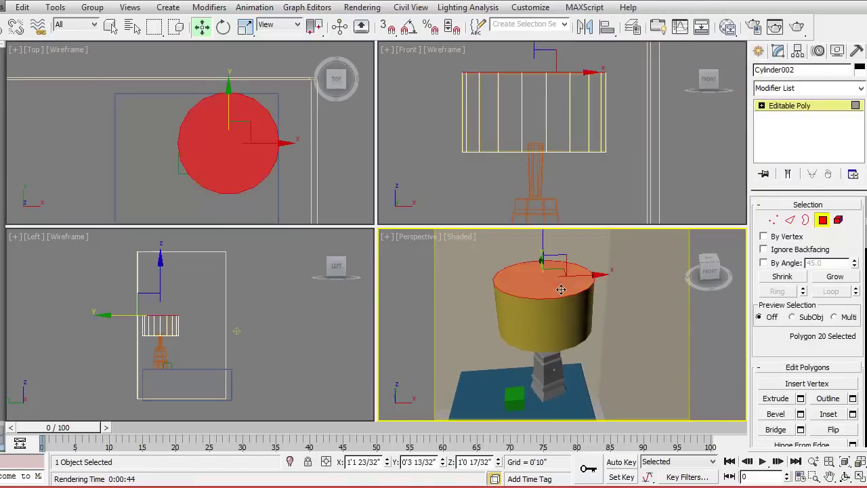
alt+click(556, 288)
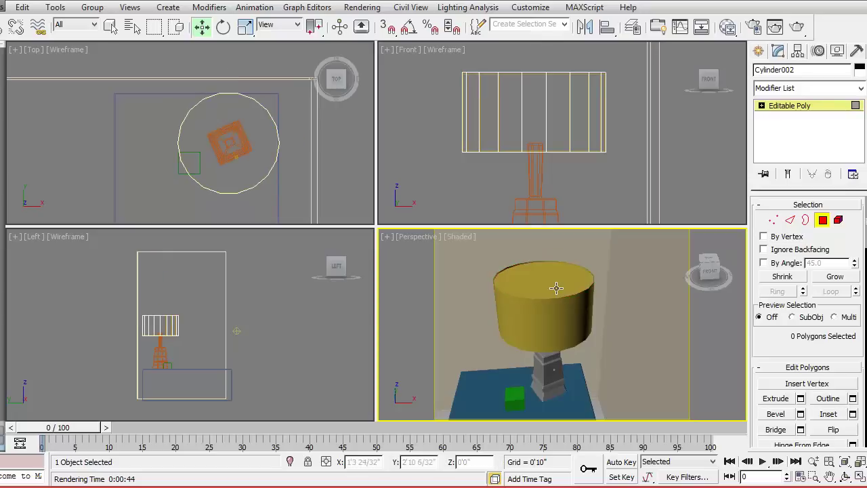
mouse_move(556, 288)
alt+middle_down()
mouse_move(550, 321)
mouse_move(569, 224)
alt+middle_up()
click(550, 321)
click(555, 246)
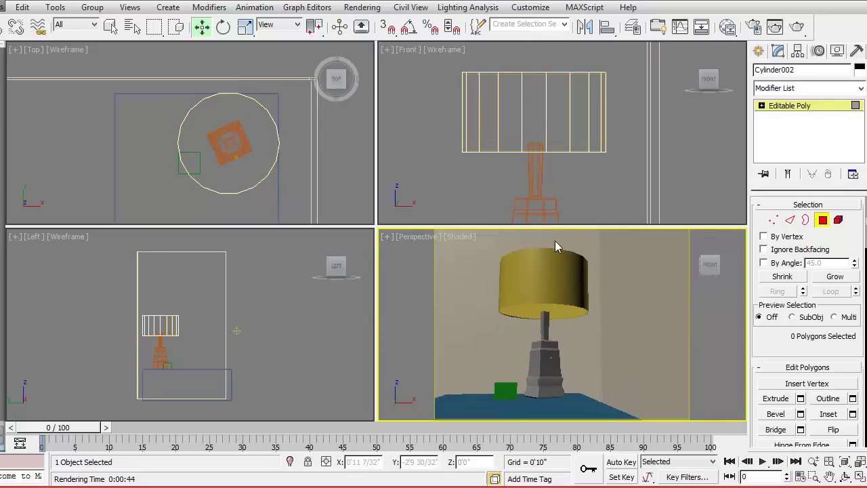
Convert the inner cylinder to Editable Poly and delete its top cap polygon.
right_click(550, 293)
click(728, 441)
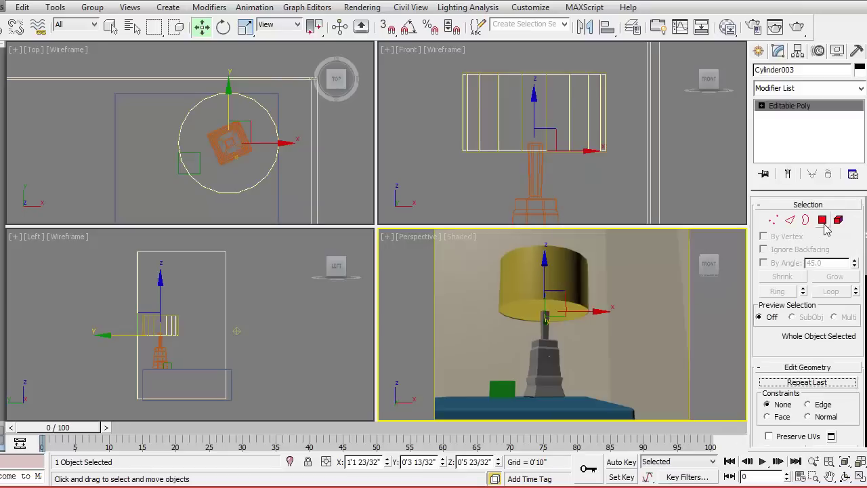
click(822, 220)
click(554, 312)
alt+middle_drag(582, 301, 562, 371)
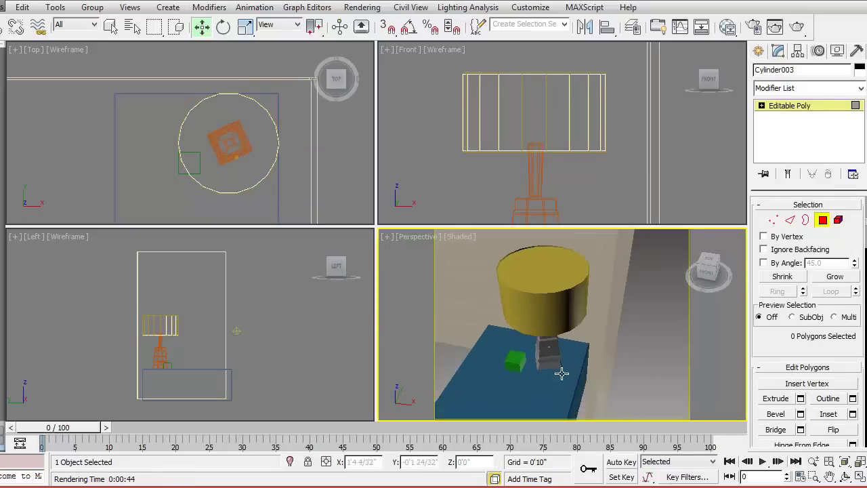
click(546, 268)
key(Delete)
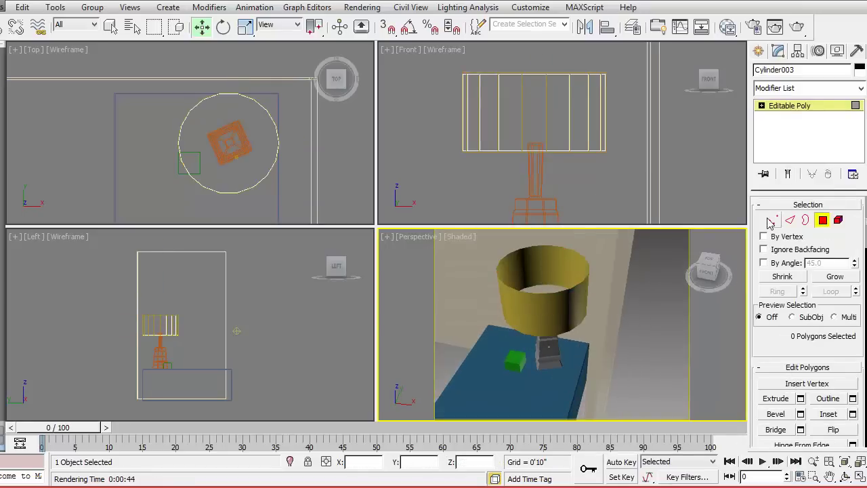
Give the inner cylinder a light object colour and the outer shade red.
click(790, 106)
click(859, 69)
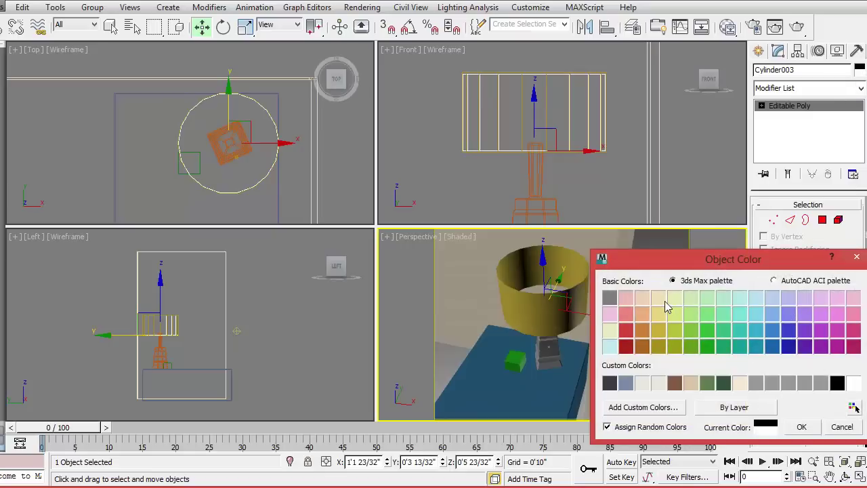
click(661, 298)
click(802, 426)
click(576, 271)
click(859, 69)
click(629, 312)
click(798, 423)
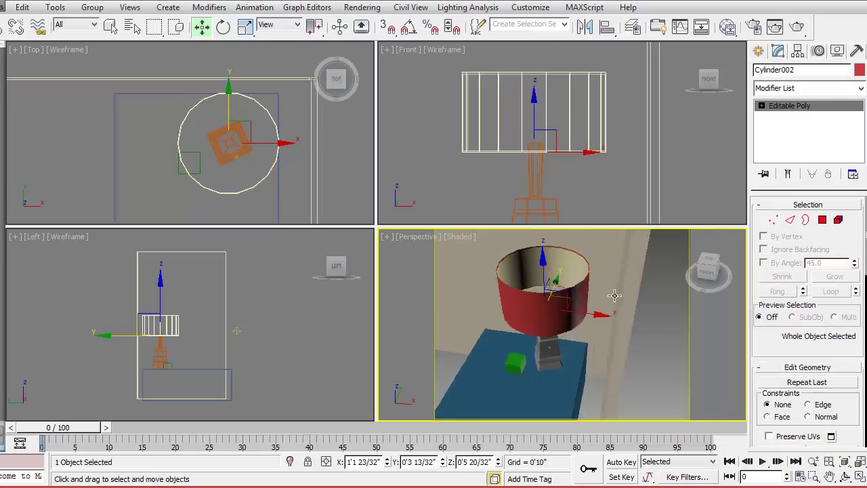
scroll(621, 292, up, 2)
scroll(652, 242, down, 2)
key(alt+w)
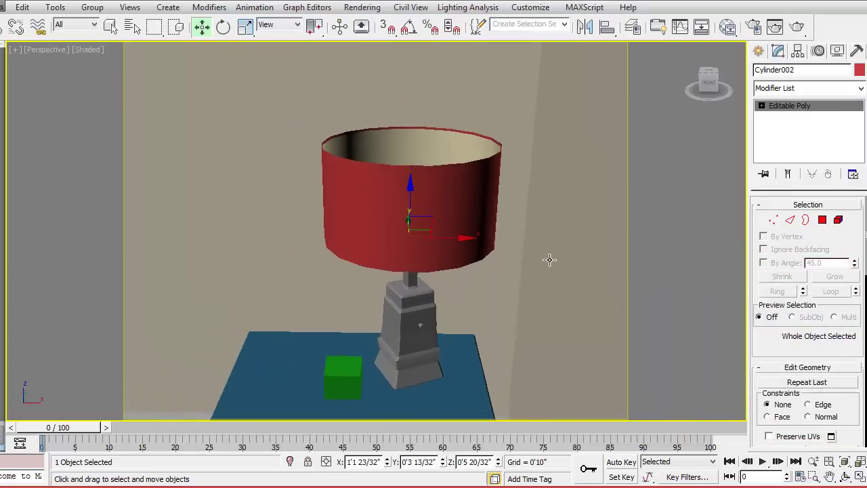
Open the Slate Material Editor and preview the shade's Map #22 texture.
key(m)
middle_drag(402, 246, 438, 215)
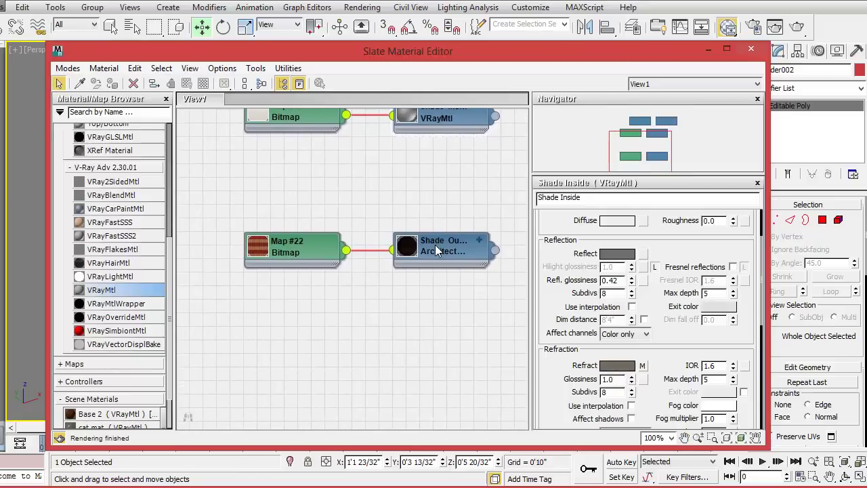
double_click(258, 246)
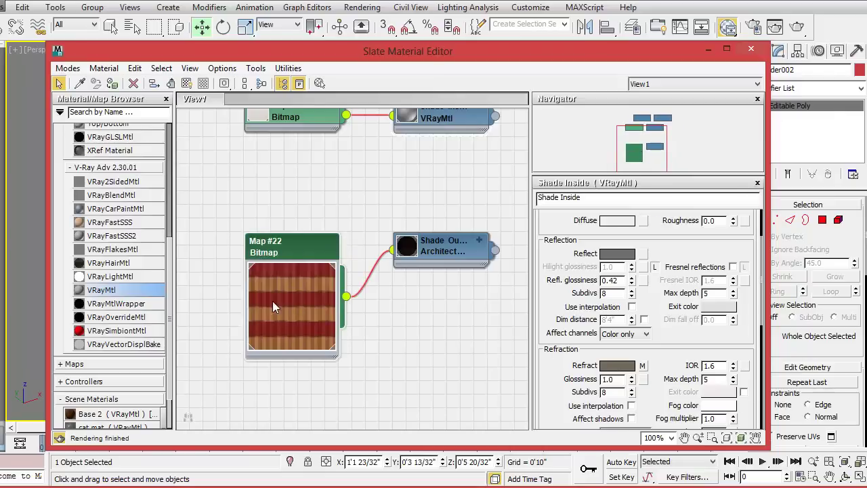
double_click(267, 252)
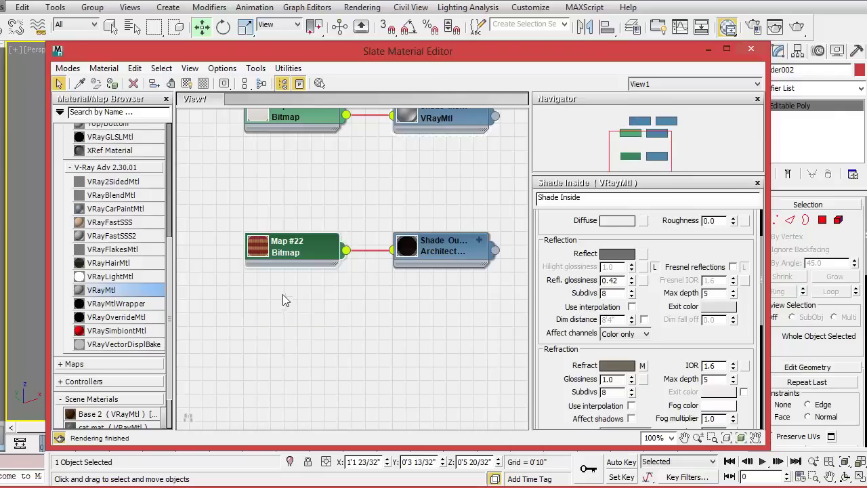
click(447, 243)
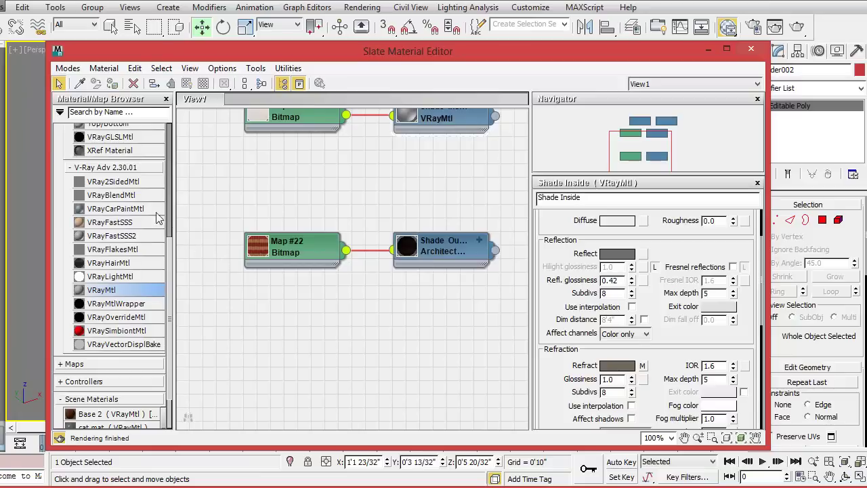
Add an Architectural material, Material #71, below Shade Outside with its map slots collapsed.
scroll(169, 196, up, 5)
drag(146, 174, 241, 311)
drag(408, 314, 440, 291)
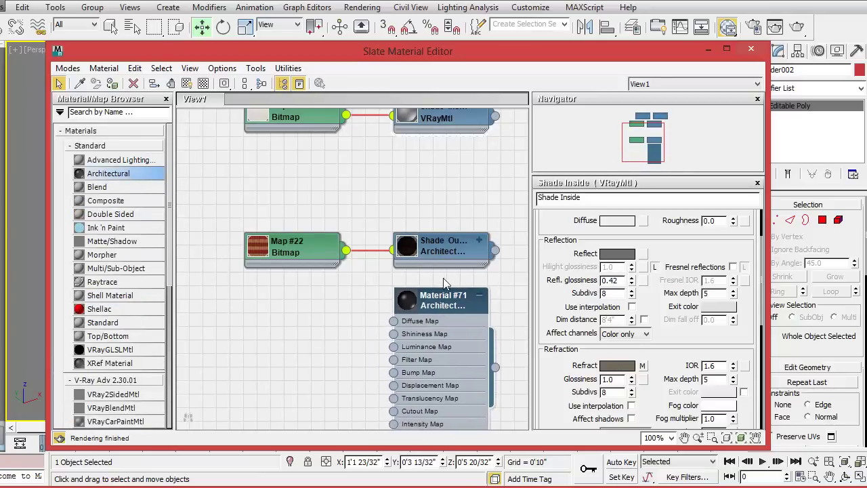
click(479, 296)
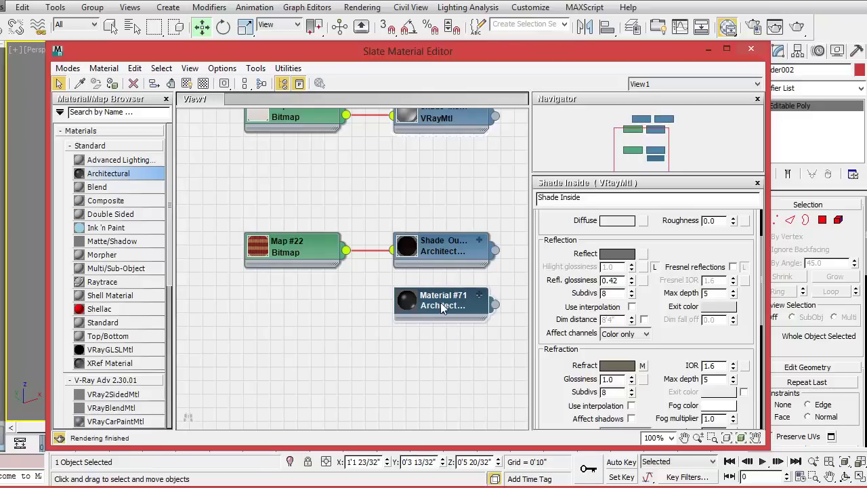
click(442, 249)
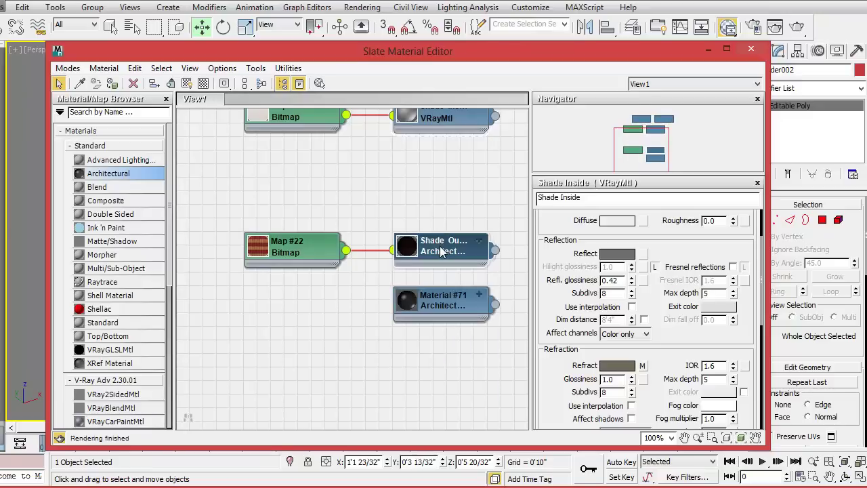
Set Material #71's template to Paper - Translucent.
double_click(442, 250)
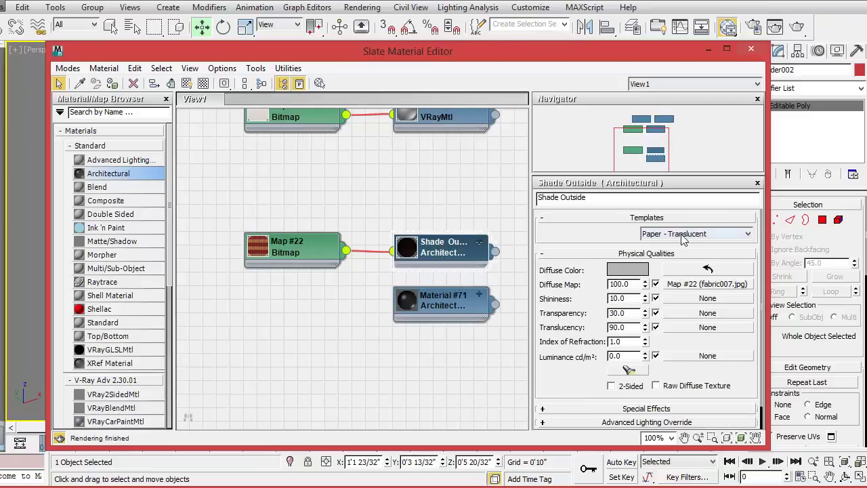
double_click(452, 304)
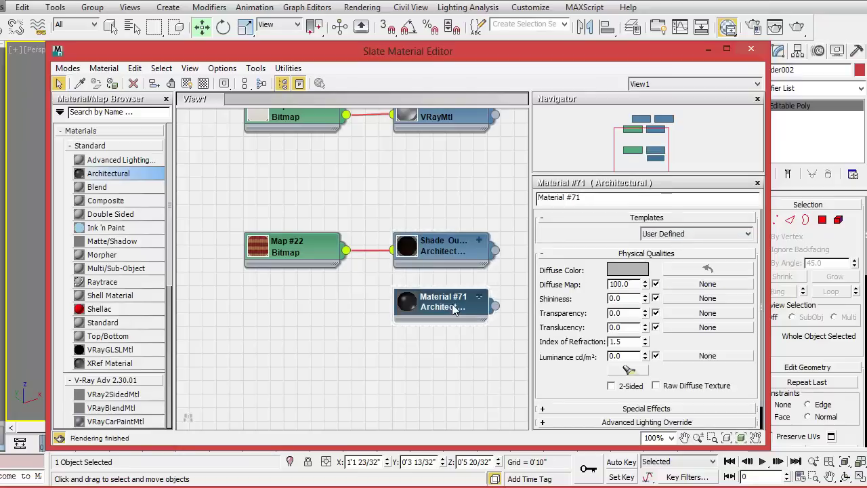
click(701, 237)
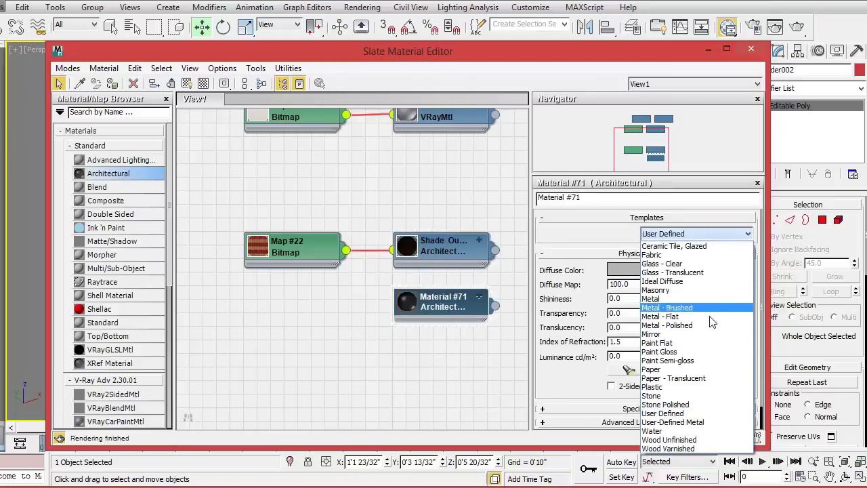
click(677, 379)
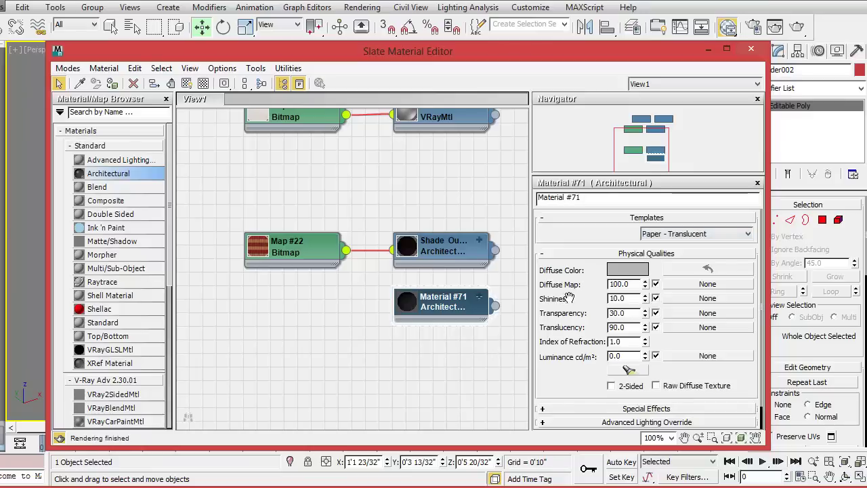
Choose a Bitmap as the diffuse map and browse maps_low to pick fabric007.jpg.
click(704, 284)
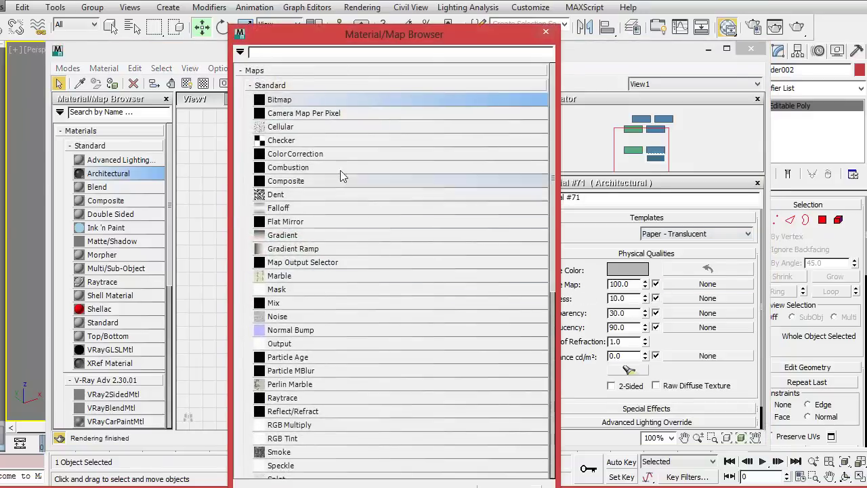
double_click(264, 99)
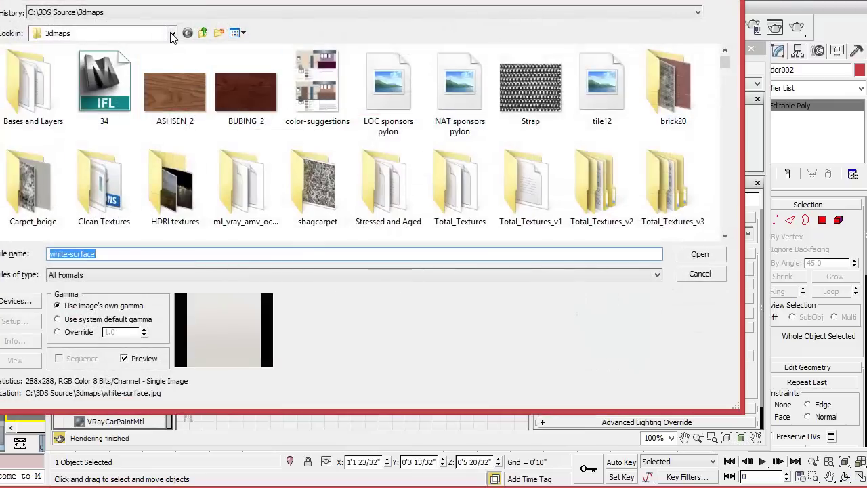
double_click(100, 198)
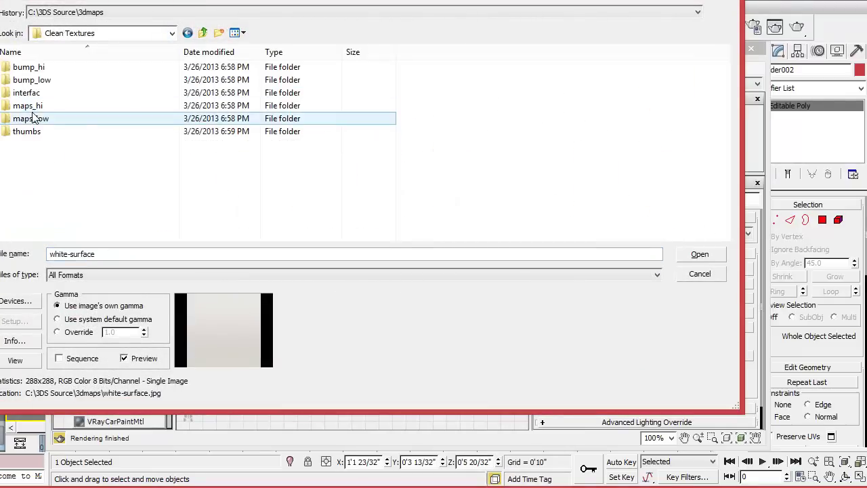
double_click(29, 120)
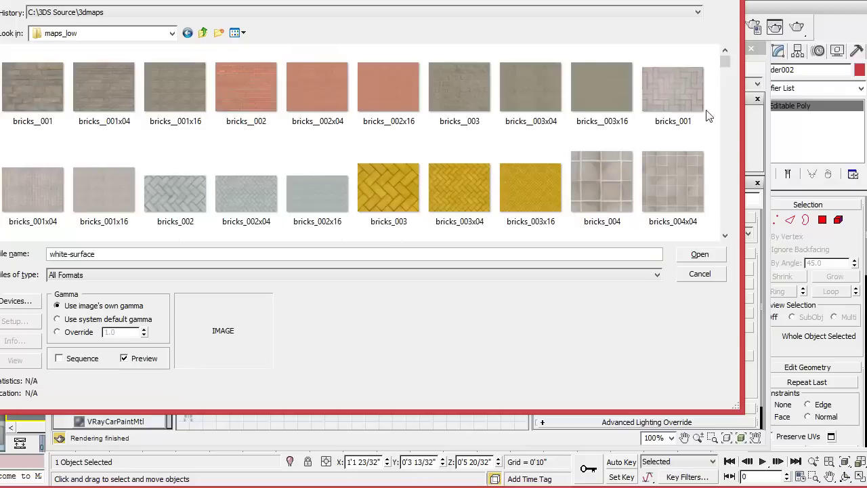
drag(727, 64, 733, 113)
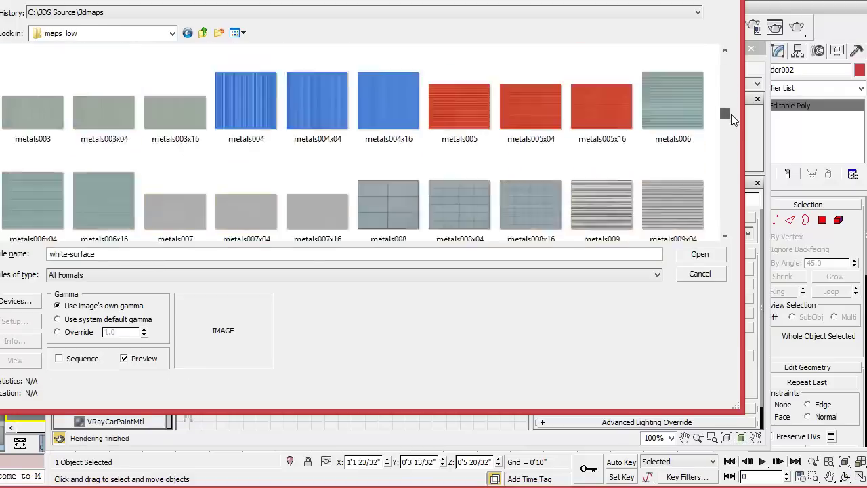
scroll(733, 114, up, 1)
click(174, 145)
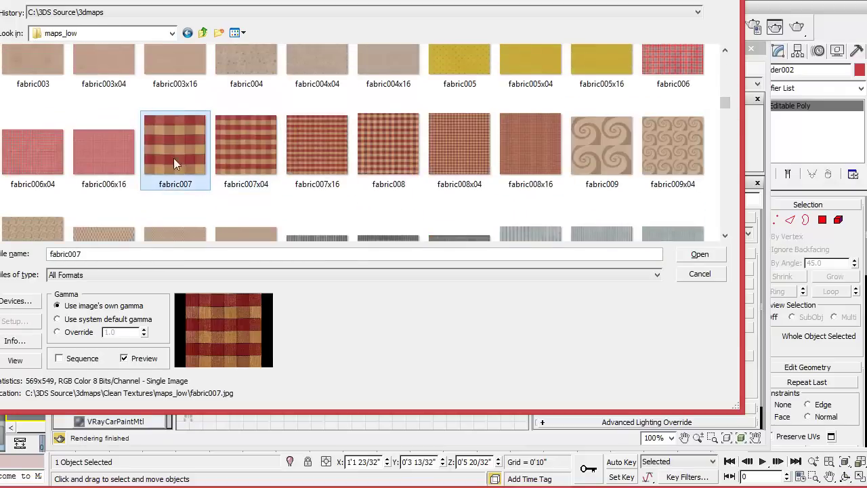
Load fabric007.jpg as Map #25 and check Map #22's tiling for reference.
click(700, 254)
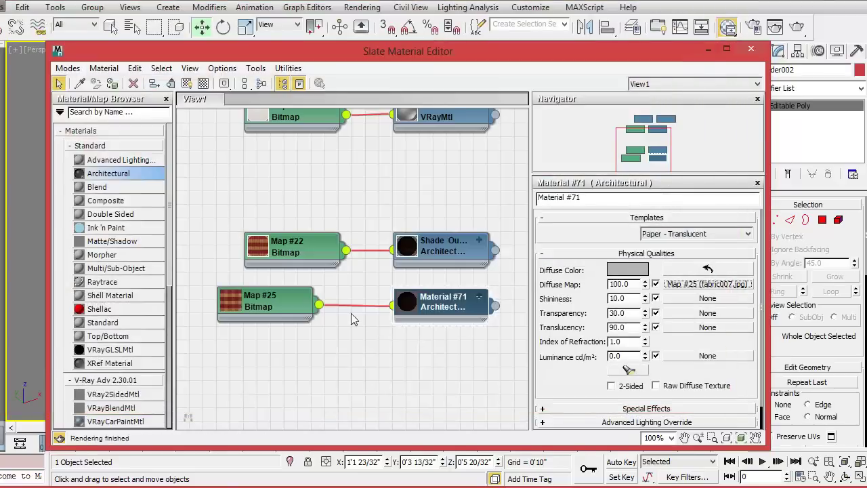
double_click(235, 309)
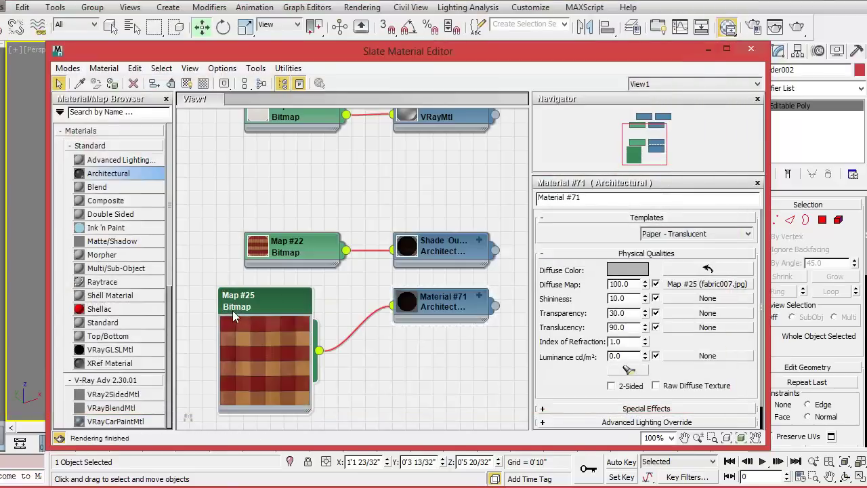
click(293, 253)
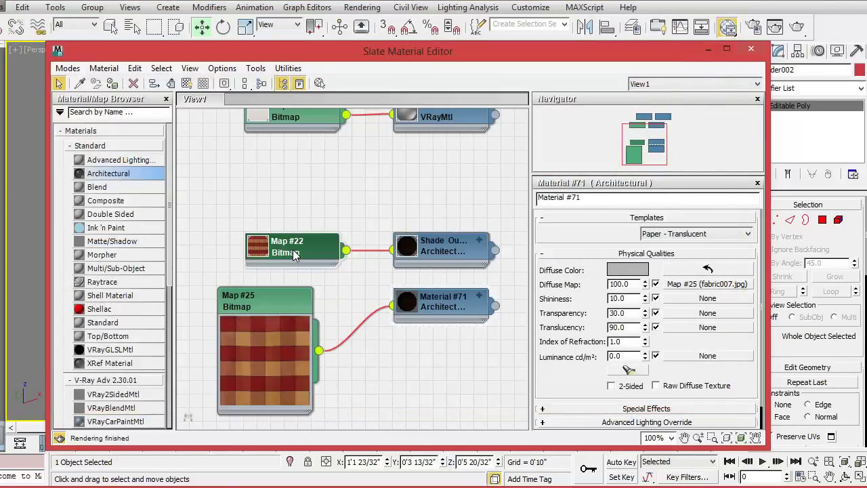
double_click(293, 253)
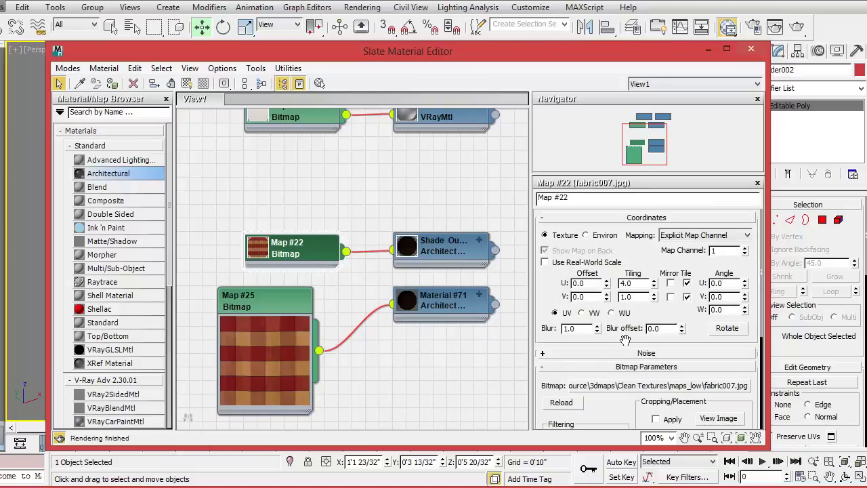
Turn off Real-World Scale on Map #25 and set U tiling 4.0, V tiling 1.0.
double_click(266, 297)
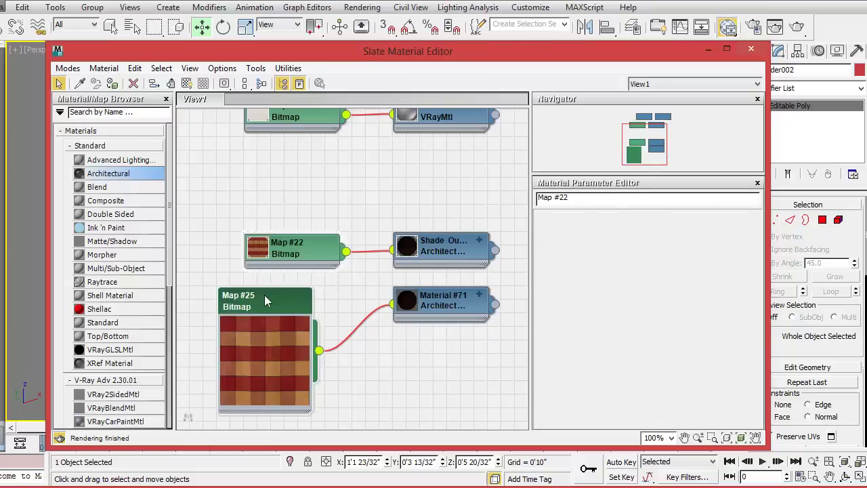
click(544, 262)
double_click(634, 285)
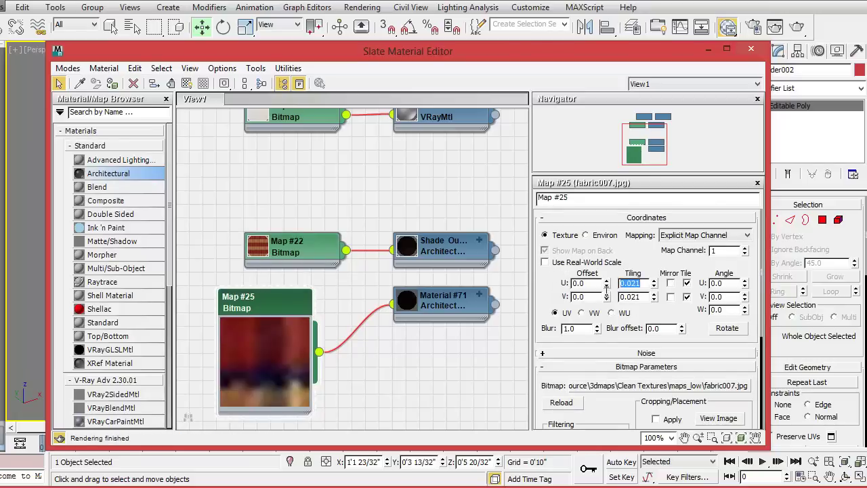
text(4)
key(Tab)
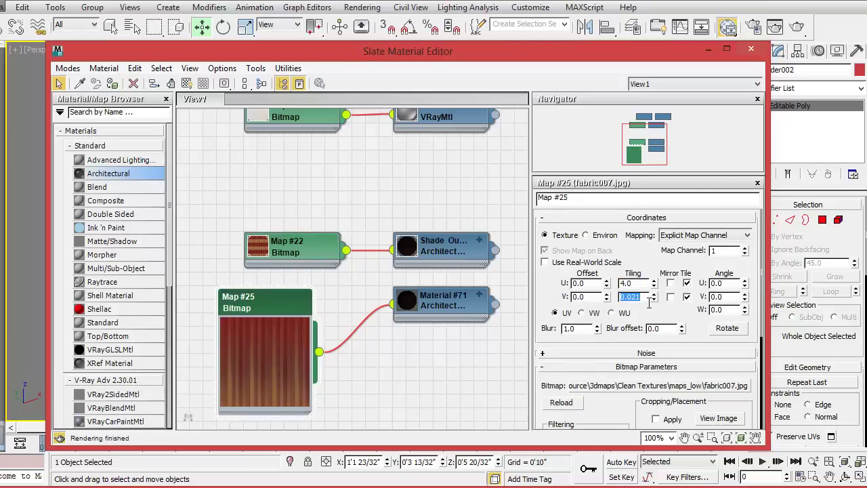
text(1)
key(Return)
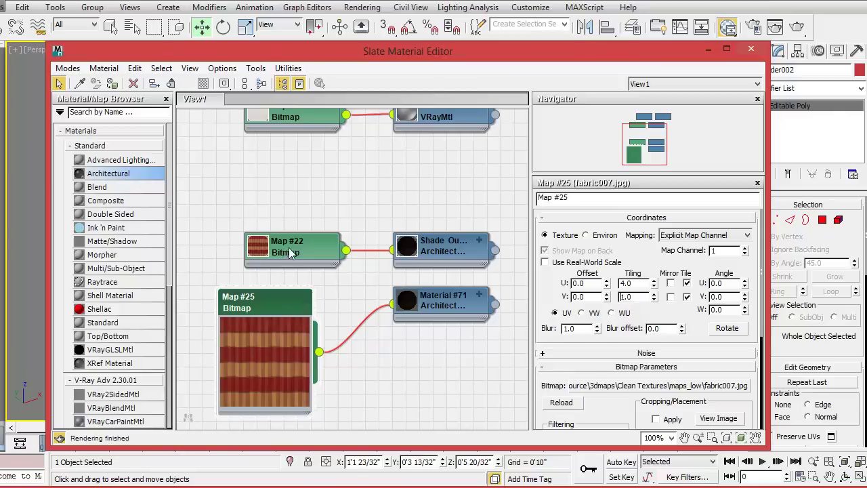
Compare Map #25 against Map #22, then move the editor down to uncover the cylinder.
double_click(290, 253)
double_click(280, 303)
drag(706, 349, 711, 233)
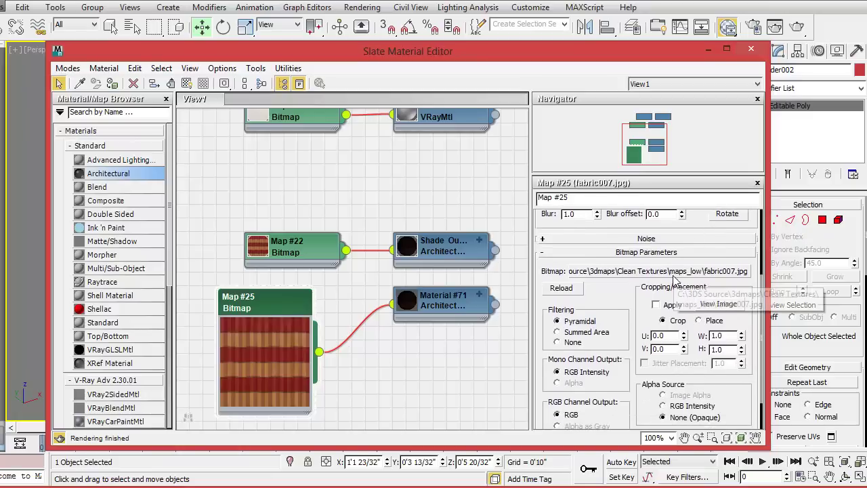
drag(352, 61, 359, 293)
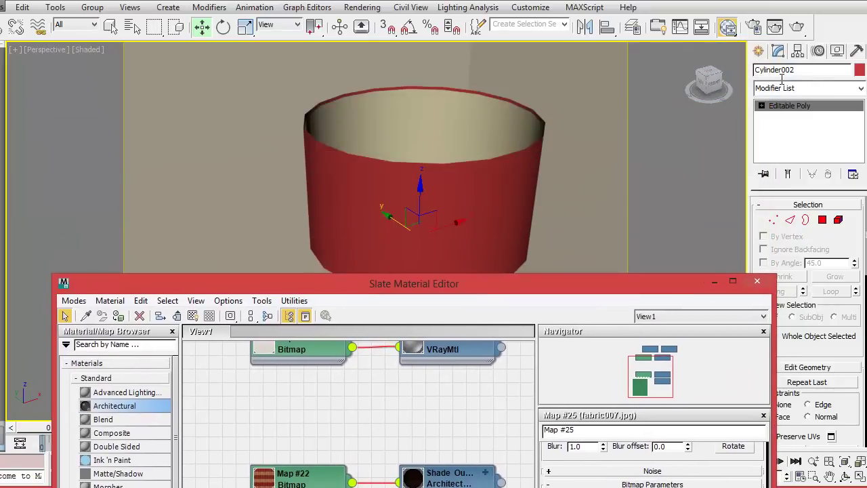
Assign Material #71 to the lampshade cylinder and close the material editor.
drag(300, 290, 327, 247)
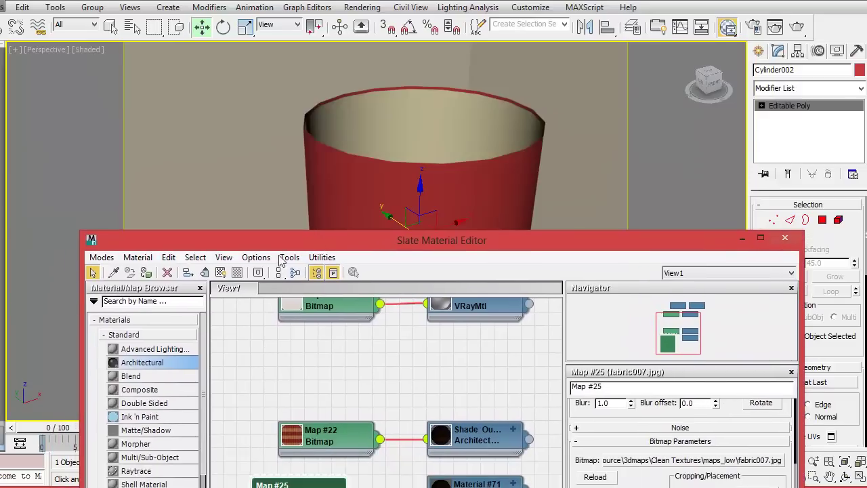
click(148, 274)
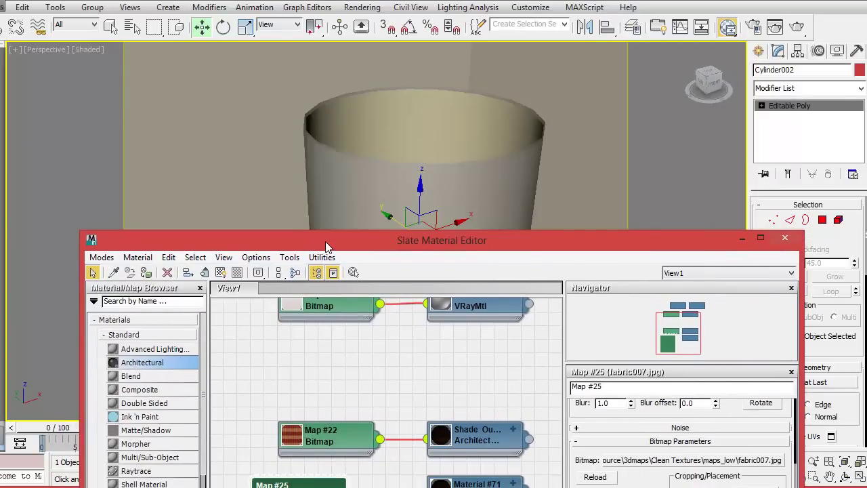
drag(325, 241, 254, 253)
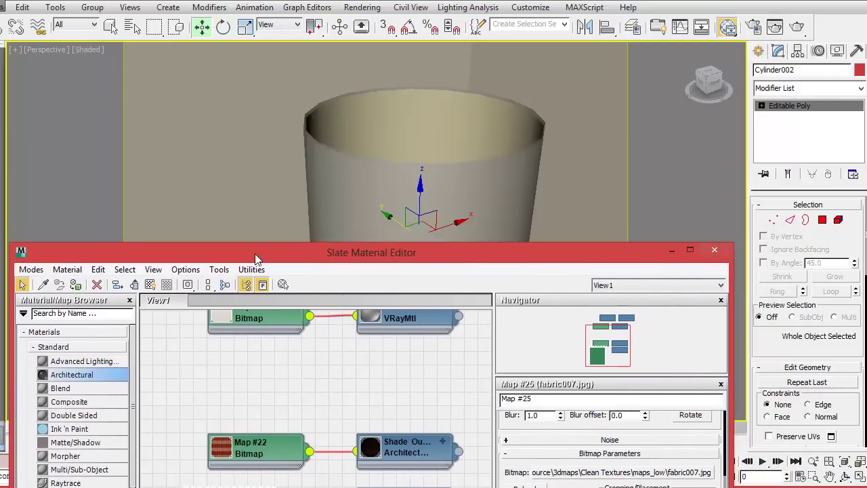
click(715, 252)
right_click(574, 235)
Add a UVW Map modifier with Cylindrical mapping to the lampshade.
click(549, 279)
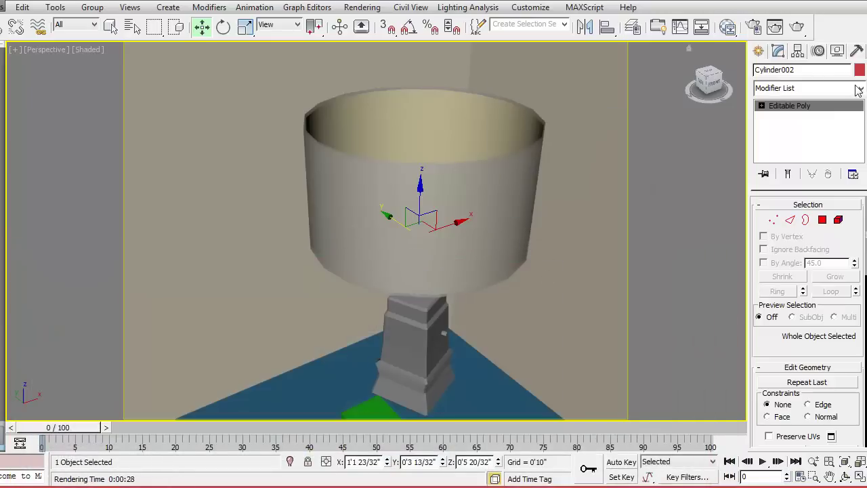
click(859, 90)
drag(861, 122, 861, 426)
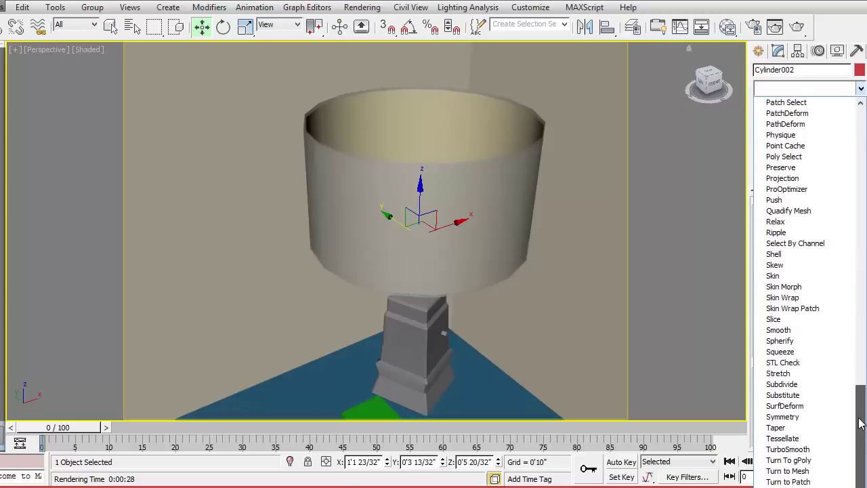
click(790, 482)
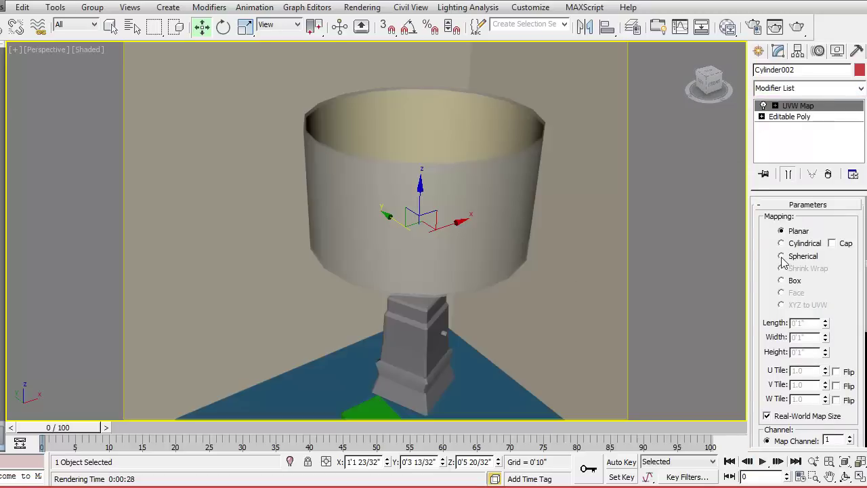
click(767, 416)
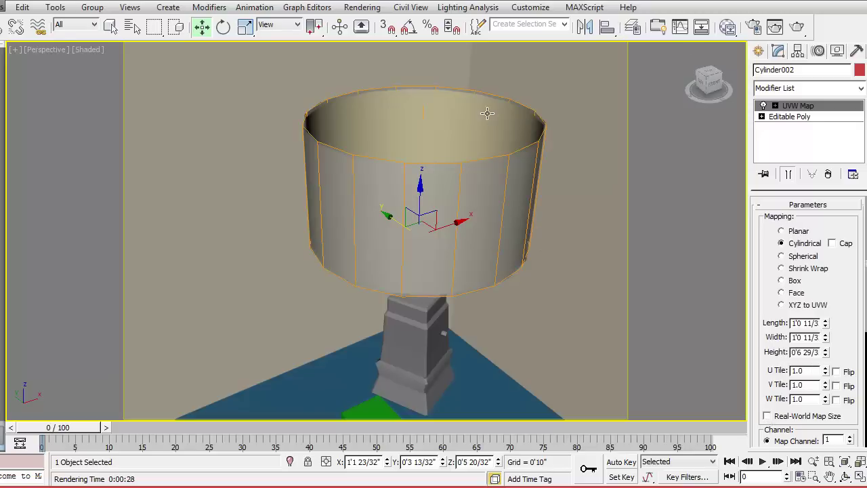
Preview the viewport in Realistic shading, then return to plain shaded display.
click(87, 50)
click(122, 67)
click(87, 50)
click(122, 79)
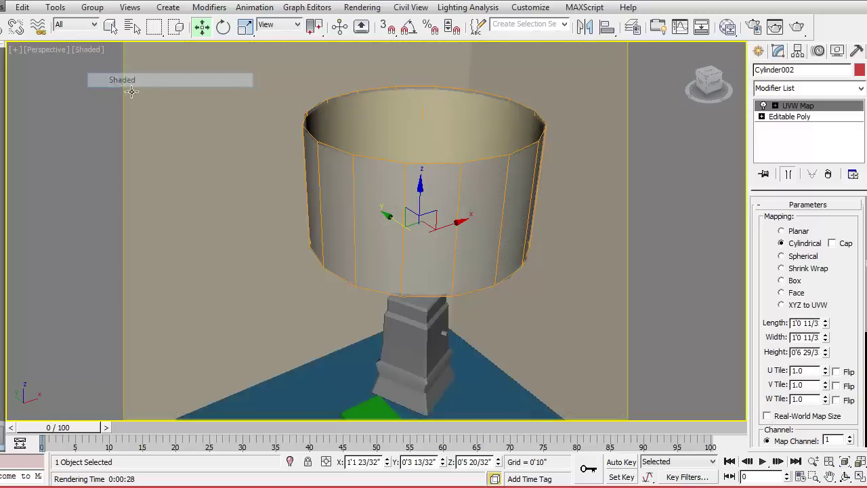
Reopen the Slate Material Editor, arrange its window, and select Cylinder003.
click(727, 27)
drag(407, 252, 366, 51)
drag(366, 309, 366, 323)
drag(376, 58, 408, 294)
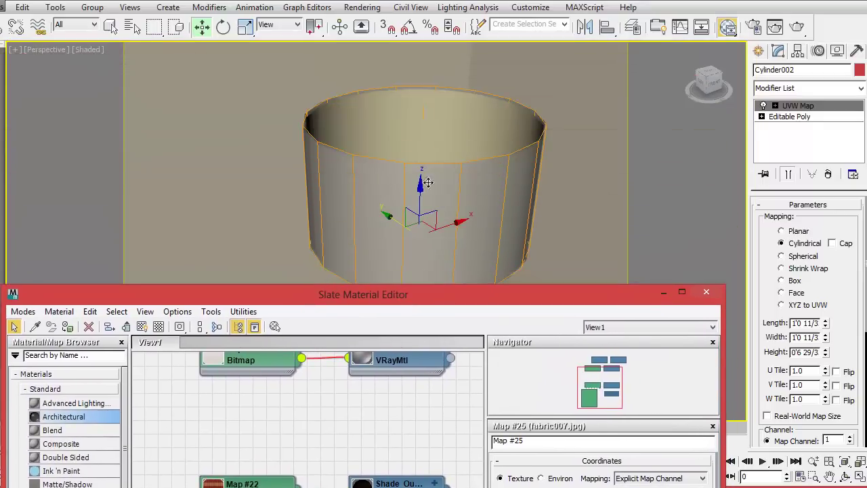
click(434, 135)
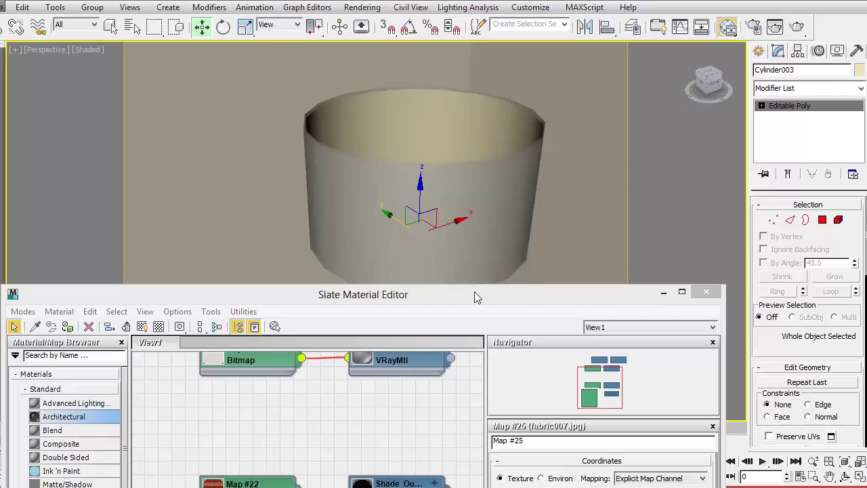
Add a VRayMtl, Material #72, below Shade Inside and compare their parameters.
drag(475, 291, 481, 69)
middle_drag(407, 137, 377, 245)
double_click(377, 244)
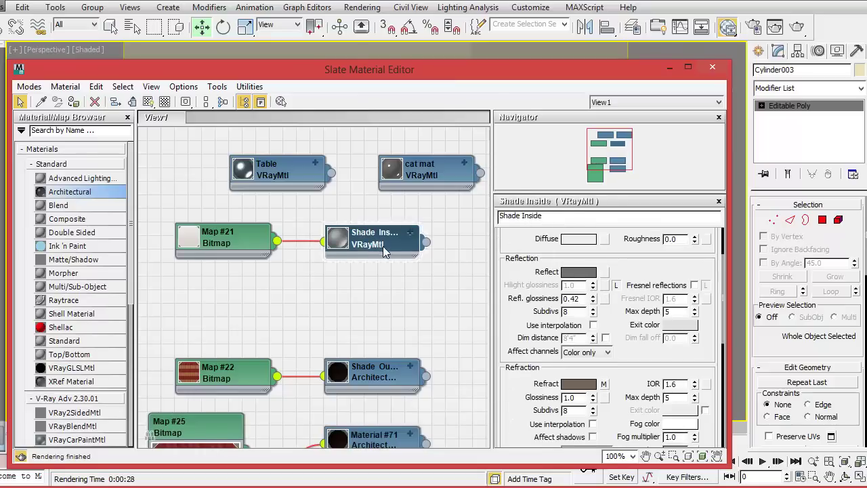
drag(132, 267, 122, 364)
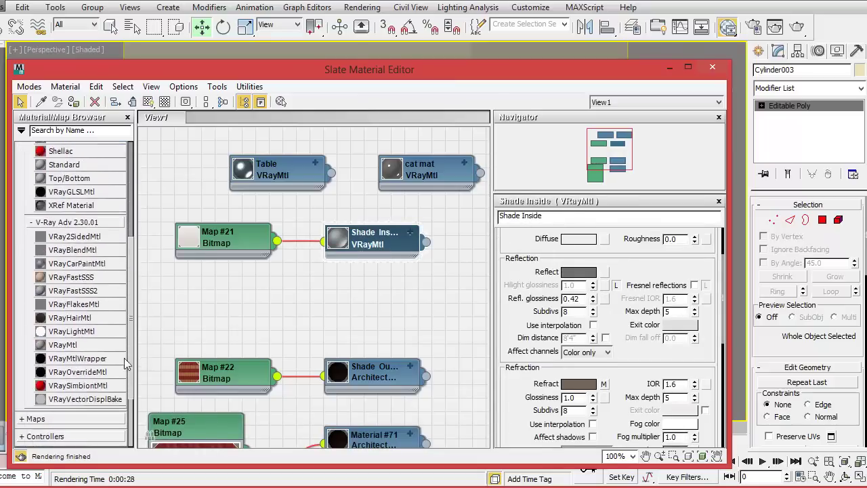
drag(326, 290, 323, 287)
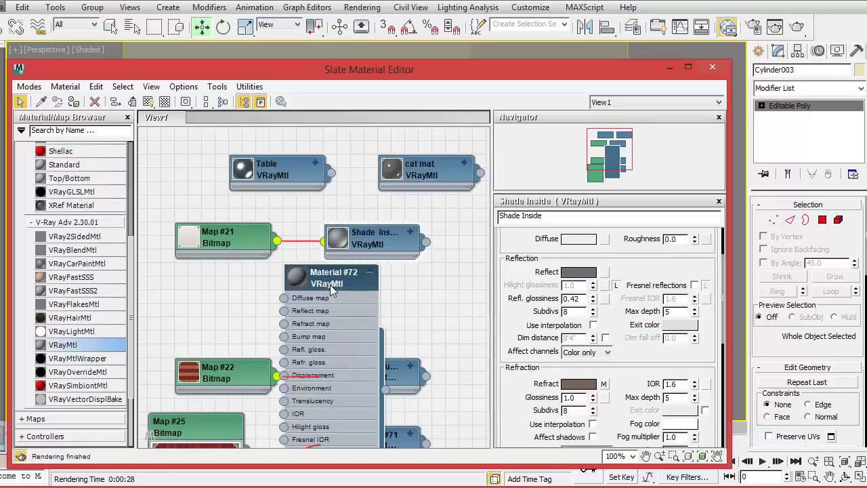
click(405, 273)
drag(400, 289, 405, 304)
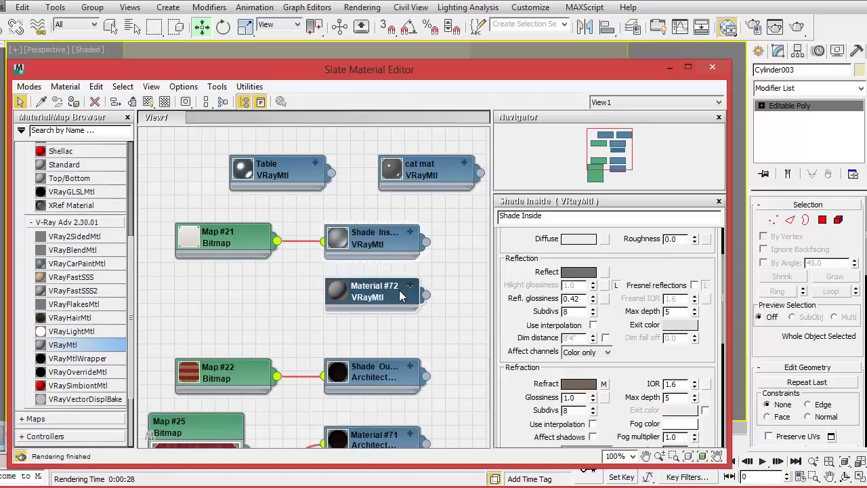
double_click(372, 298)
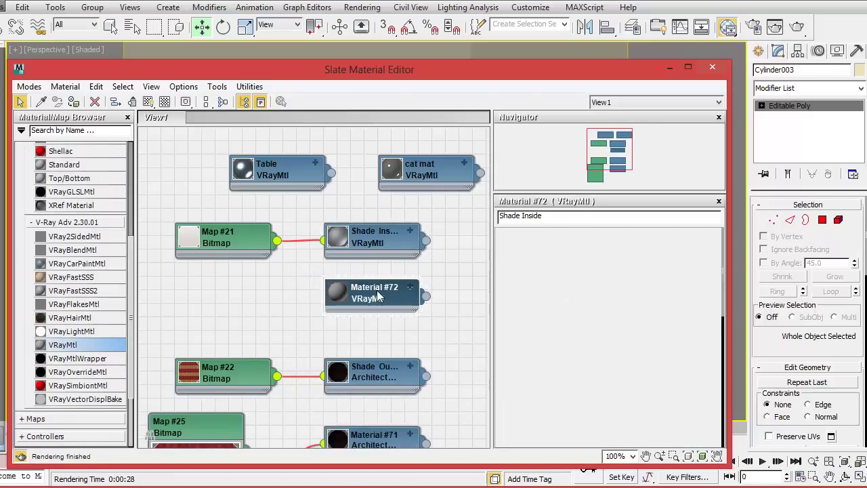
double_click(372, 242)
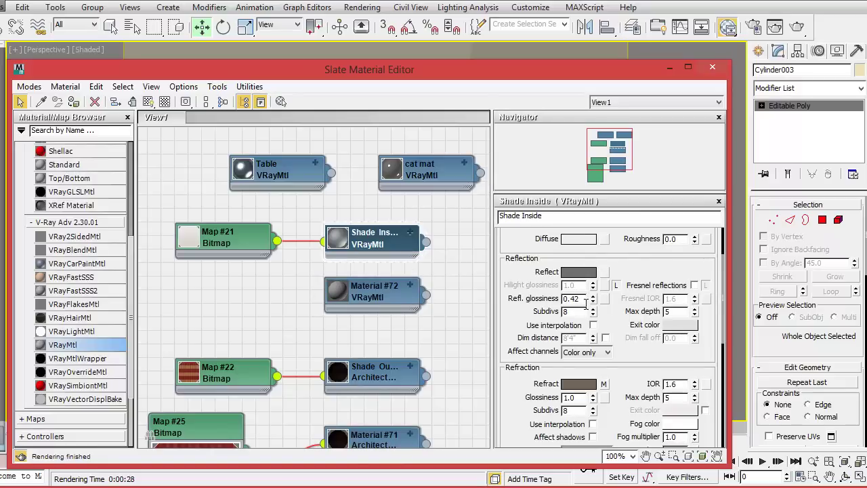
Give Material #72 a light grey diffuse, a dark grey reflection and 0.42 reflection glossiness.
double_click(379, 296)
click(578, 306)
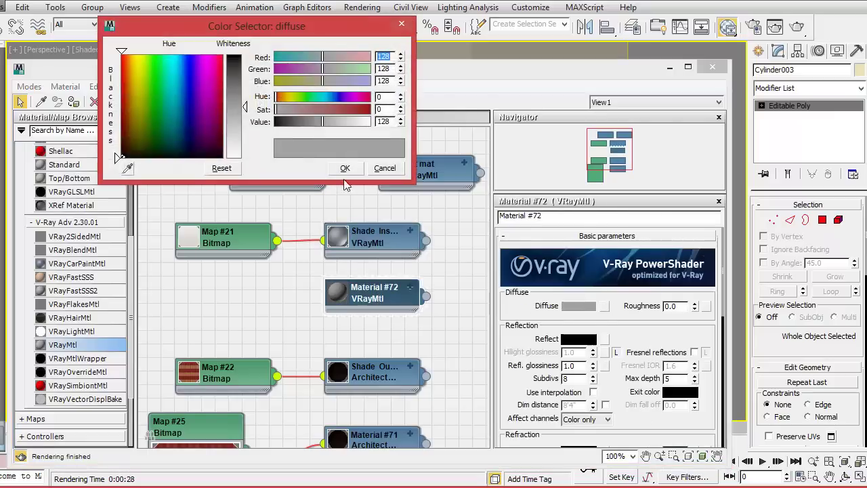
drag(322, 122, 357, 121)
click(344, 168)
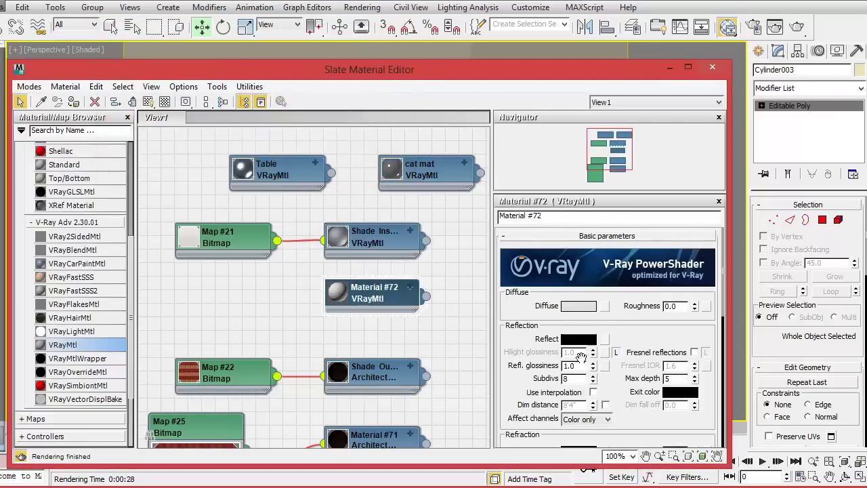
click(579, 338)
drag(275, 121, 306, 121)
click(345, 168)
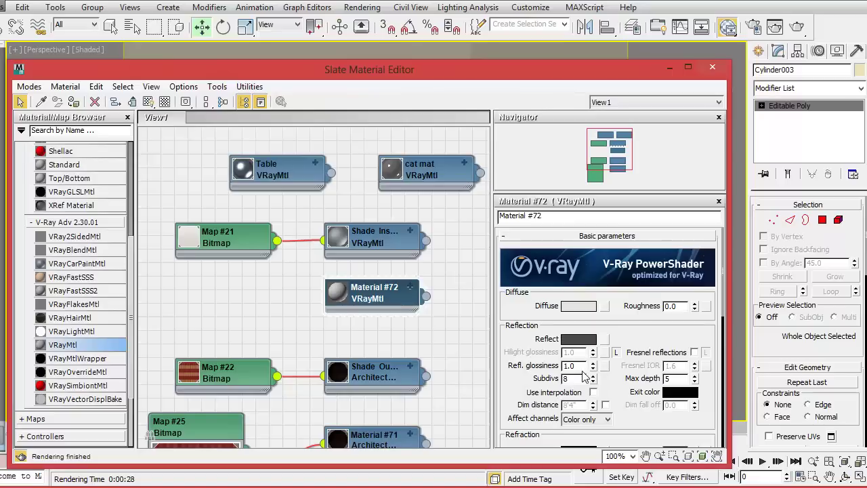
drag(575, 366, 560, 367)
Compare against Shade Inside, then set Material #72's refraction colour to dark grey (RGB 49).
double_click(380, 241)
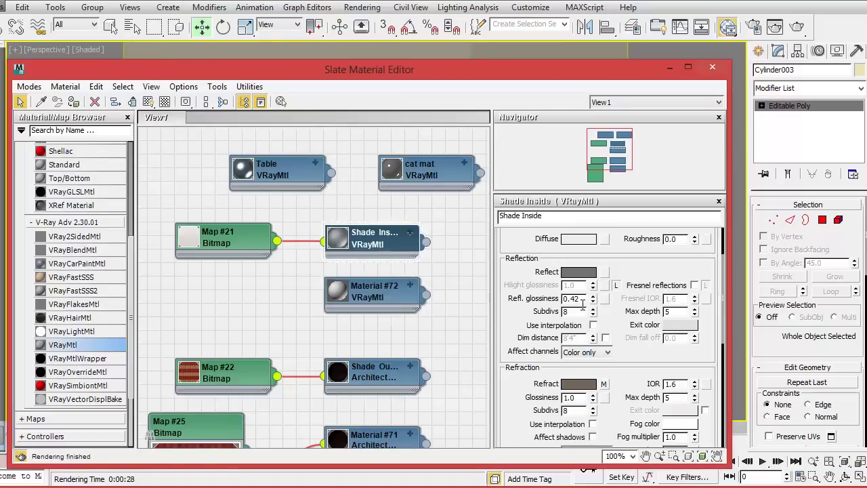
scroll(609, 332, down, 2)
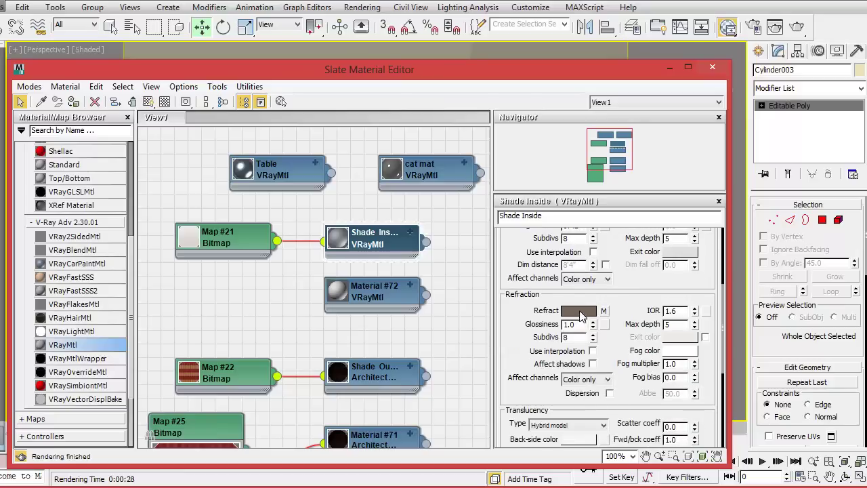
double_click(391, 296)
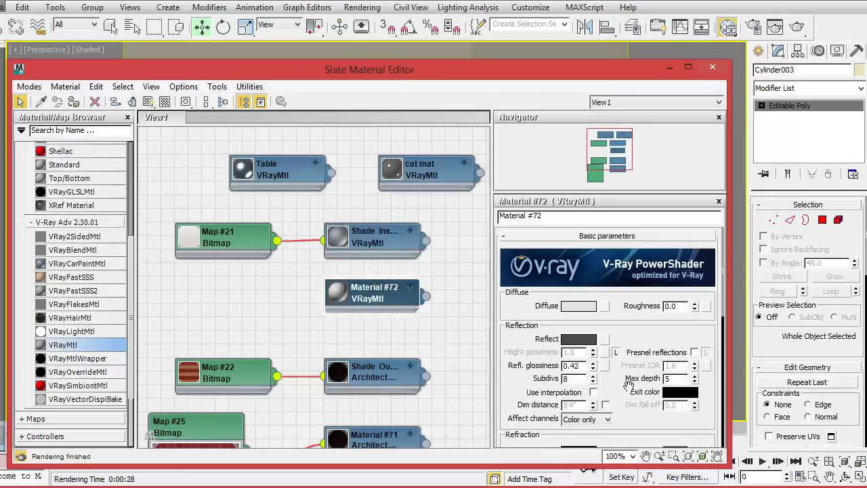
drag(627, 387, 630, 302)
scroll(630, 302, down, 1)
click(574, 350)
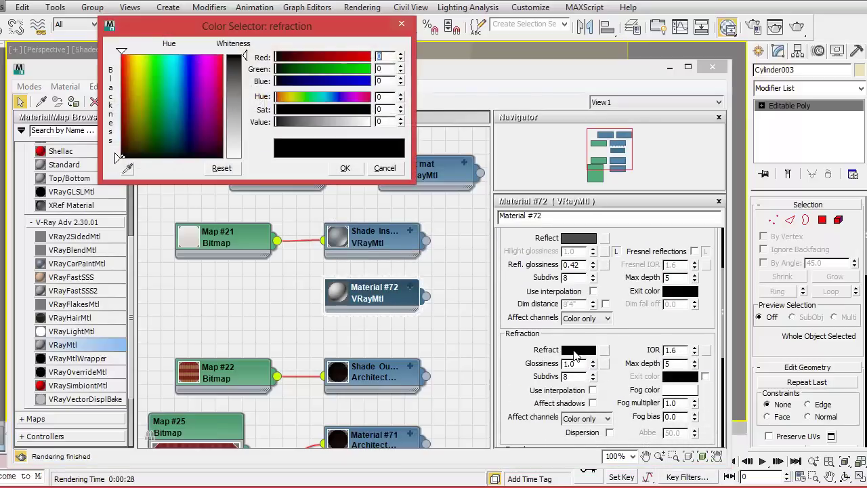
click(237, 75)
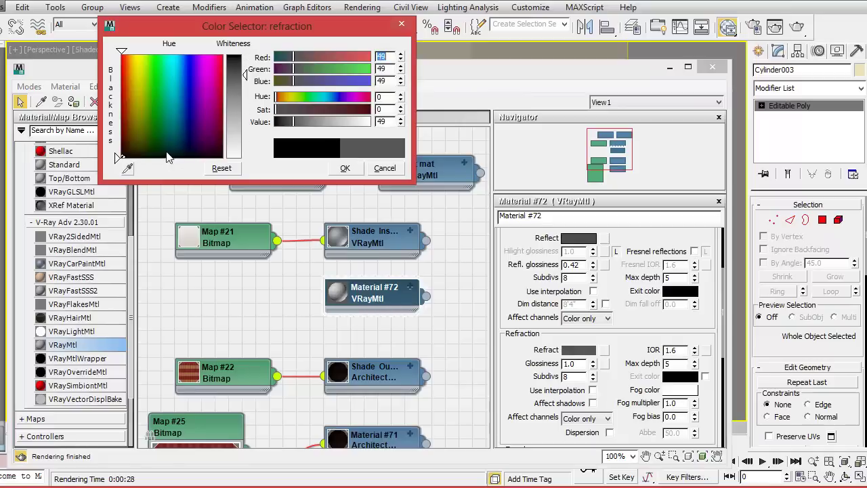
click(336, 171)
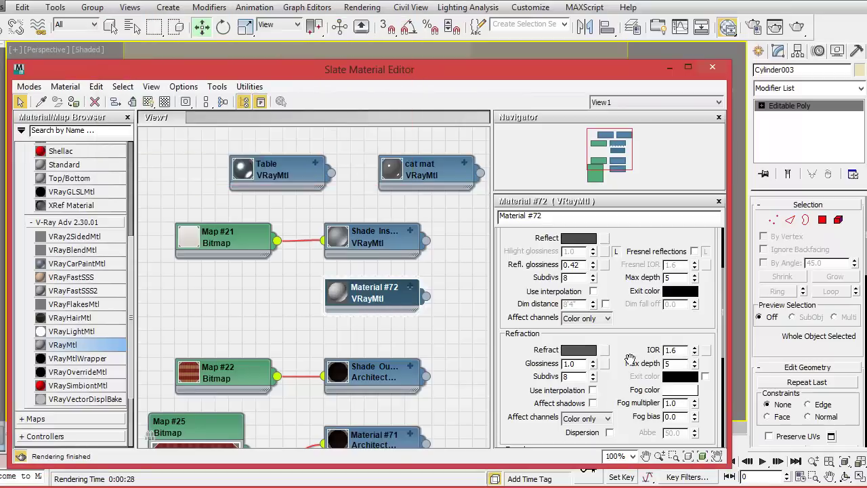
Review Shade Inside's refraction and translucency settings, then bring back Material #72's parameters.
scroll(631, 327, down, 3)
drag(631, 327, 632, 300)
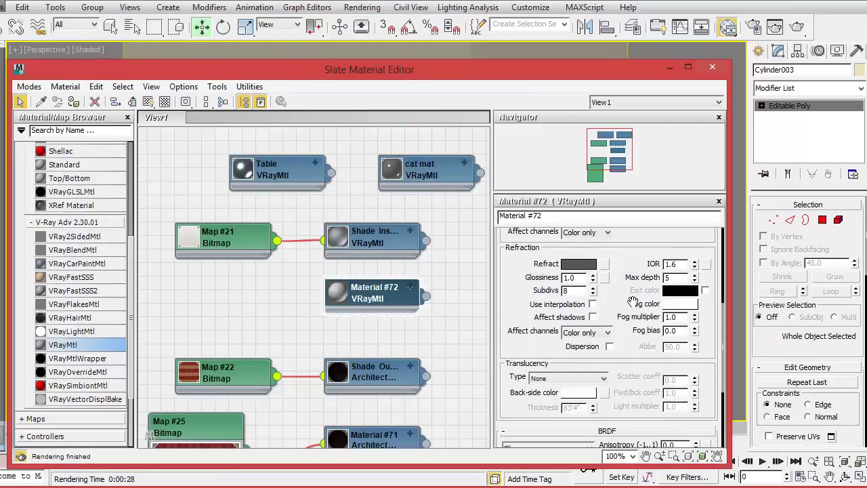
click(382, 237)
double_click(382, 237)
scroll(534, 298, down, 3)
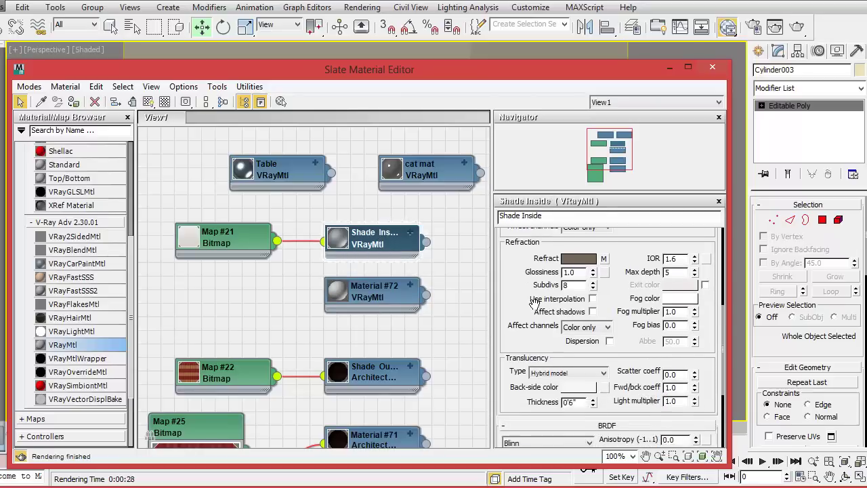
scroll(533, 298, down, 3)
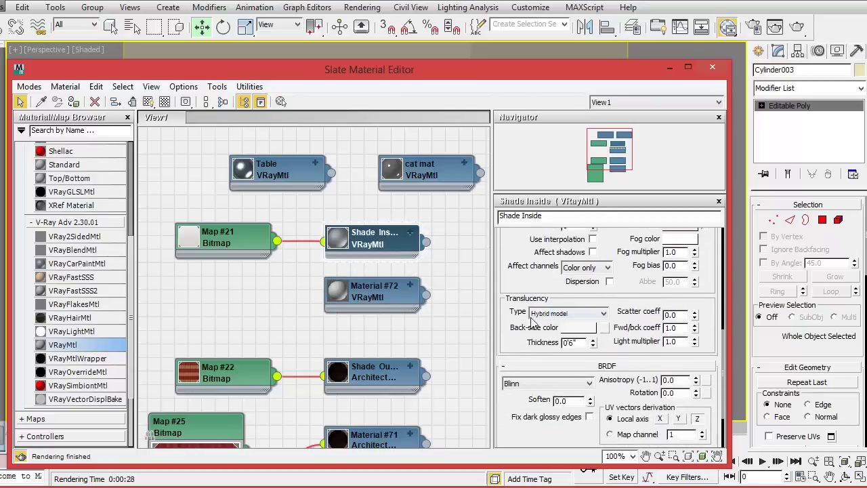
double_click(376, 291)
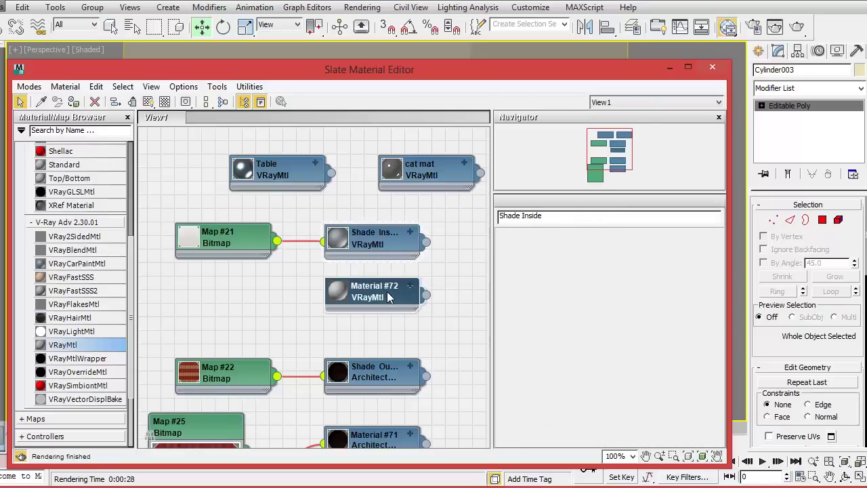
Set Material #72's translucency to Hybrid model and reduce its thickness to a small value.
scroll(561, 370, down, 2)
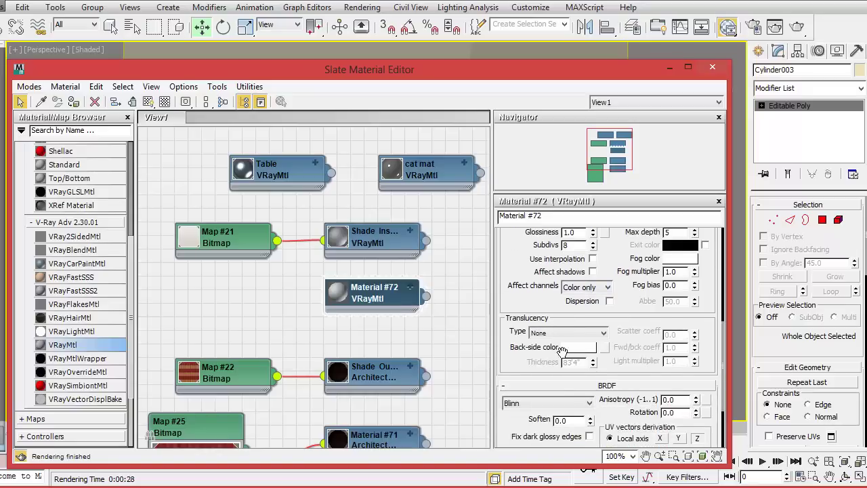
click(565, 333)
click(548, 369)
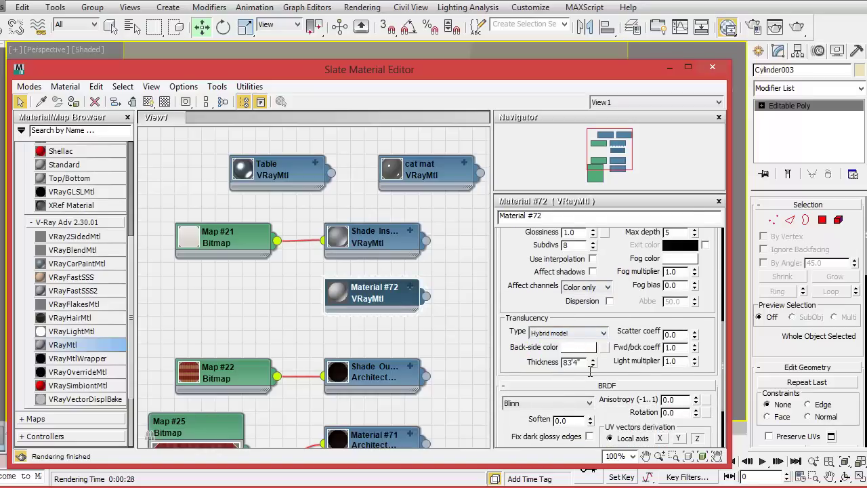
right_click(590, 366)
Compare Shade Inside's translucency, then reopen Material #72 at its Refraction group.
double_click(379, 244)
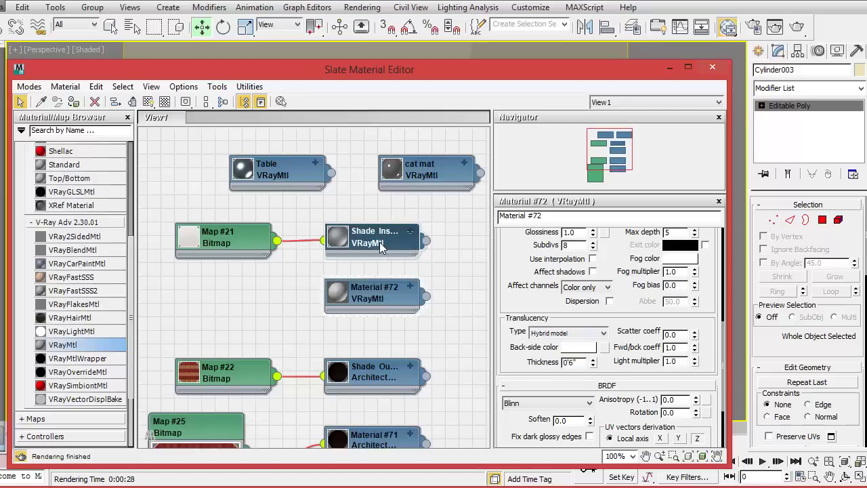
scroll(643, 319, up, 2)
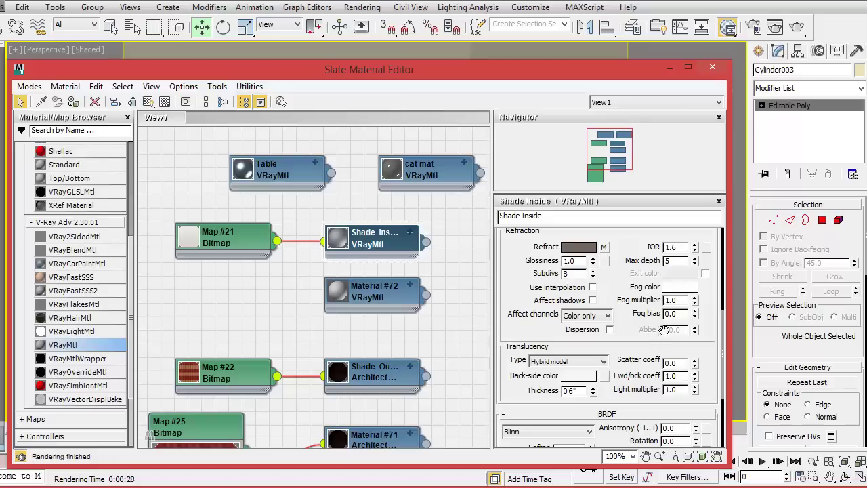
scroll(645, 339, down, 1)
scroll(646, 338, down, 3)
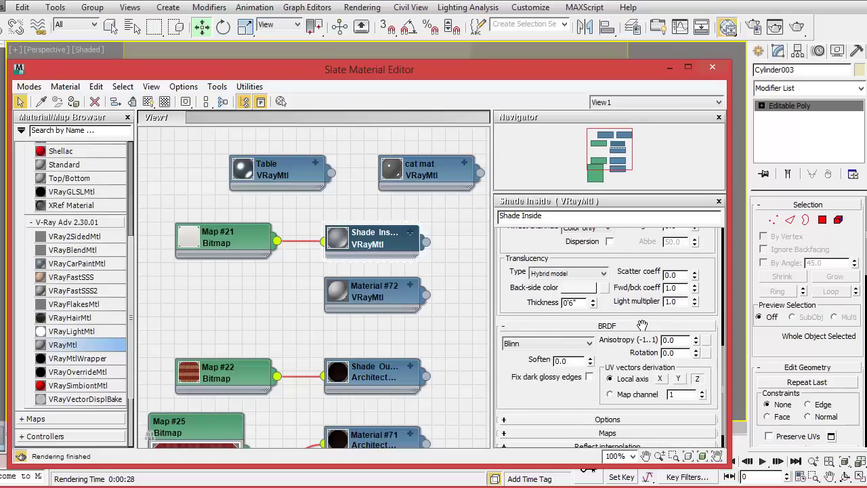
drag(642, 326, 642, 294)
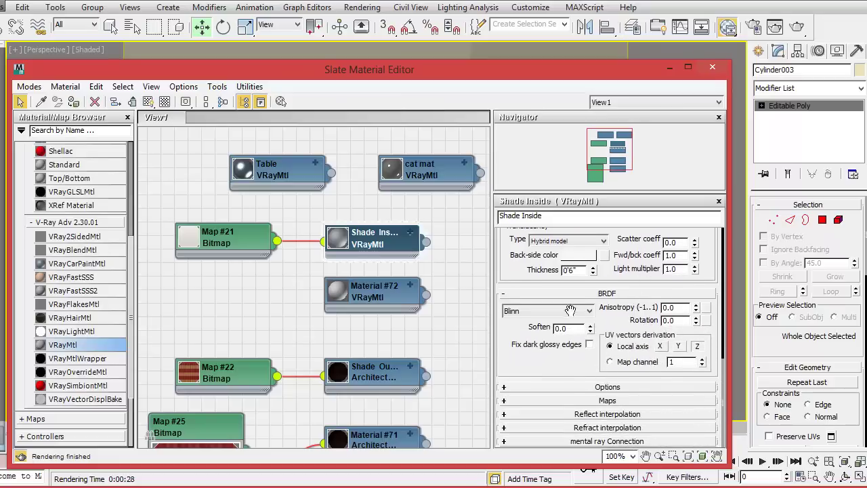
drag(550, 292, 561, 395)
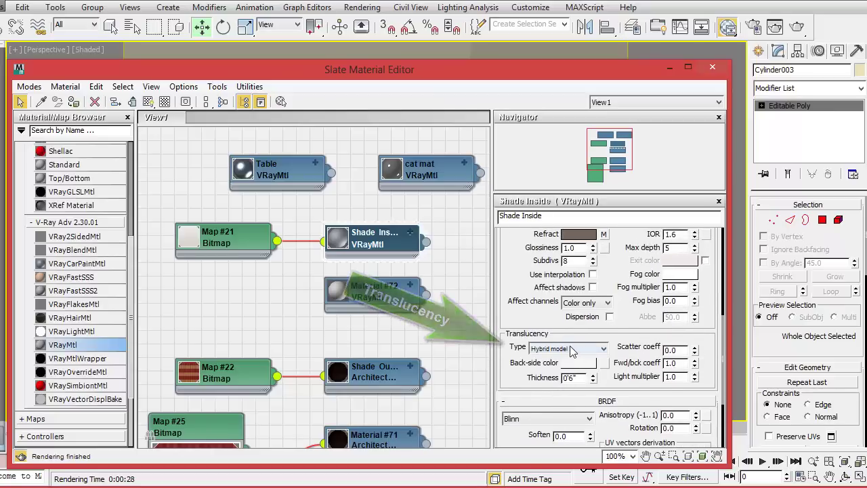
drag(537, 267, 535, 320)
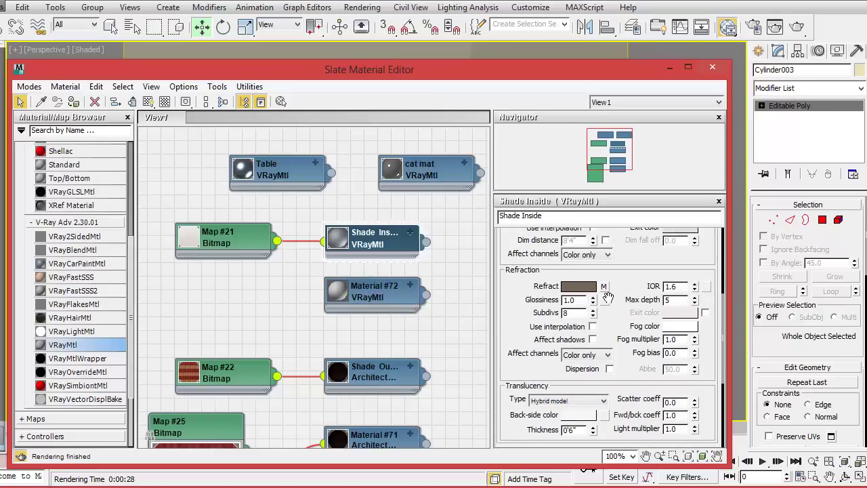
double_click(378, 295)
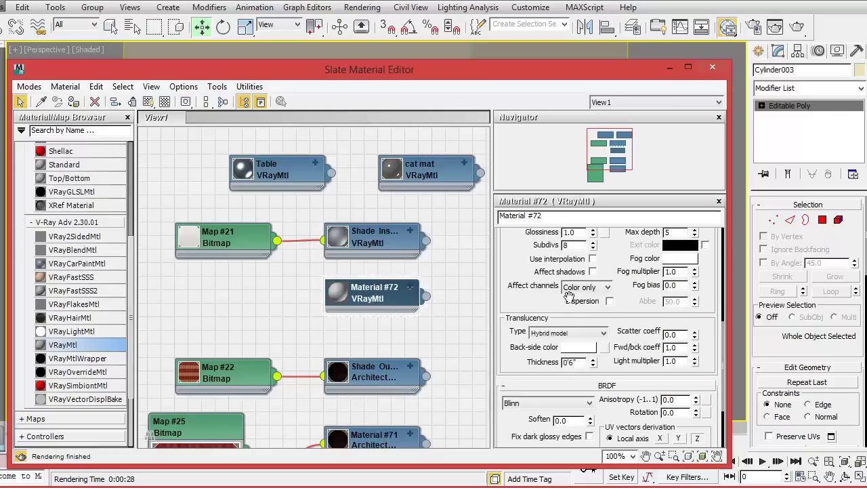
drag(622, 275, 617, 387)
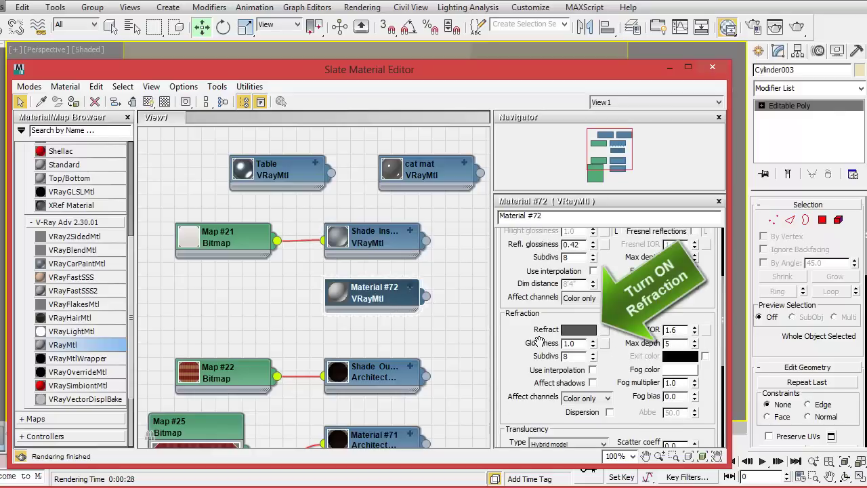
Load white-surface from C:\3DS Source\3dmaps as a new bitmap, Map #26, on Material #72's Refract.
click(603, 332)
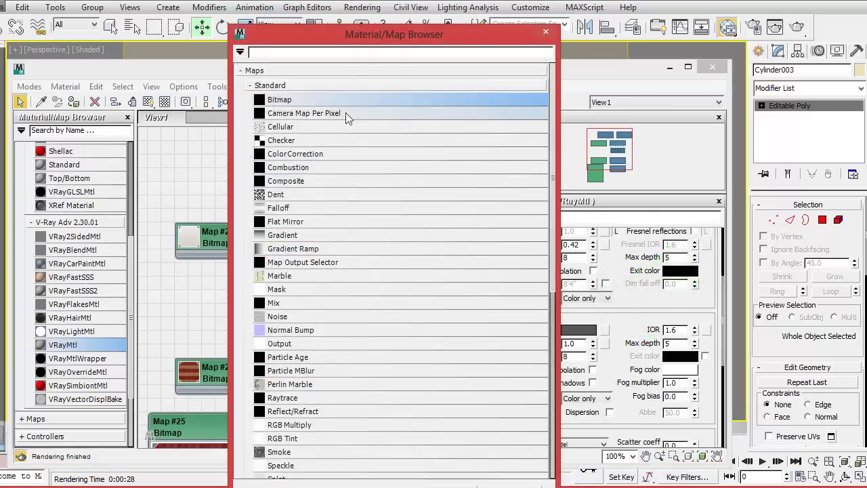
double_click(264, 100)
click(172, 33)
click(92, 117)
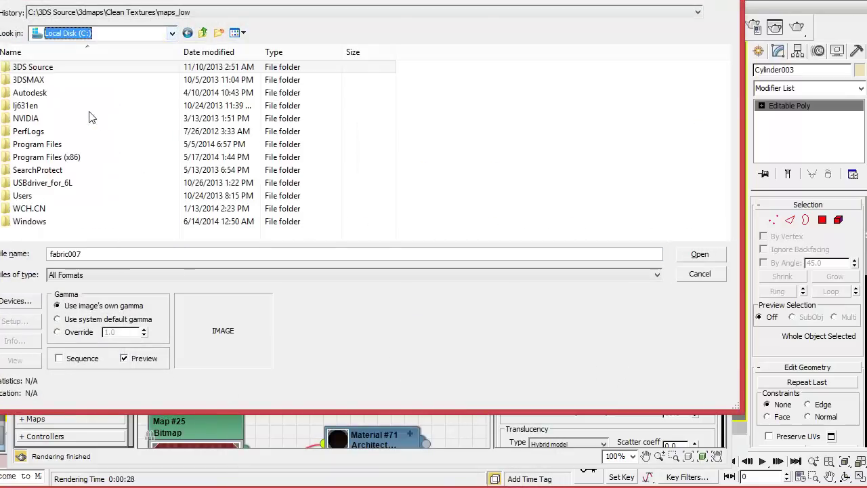
double_click(61, 68)
double_click(48, 70)
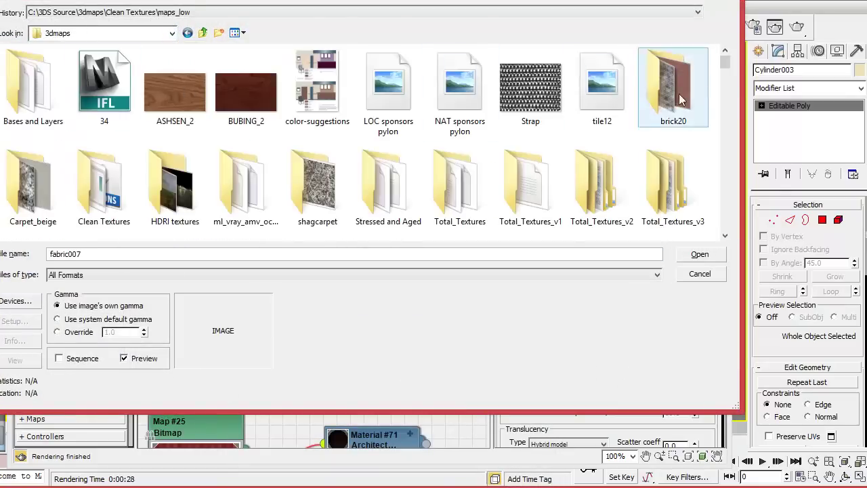
drag(725, 63, 718, 228)
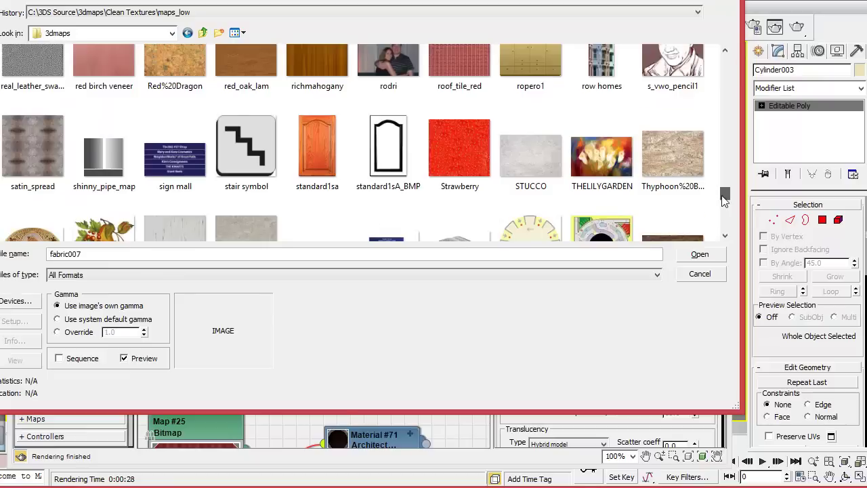
click(529, 108)
click(700, 254)
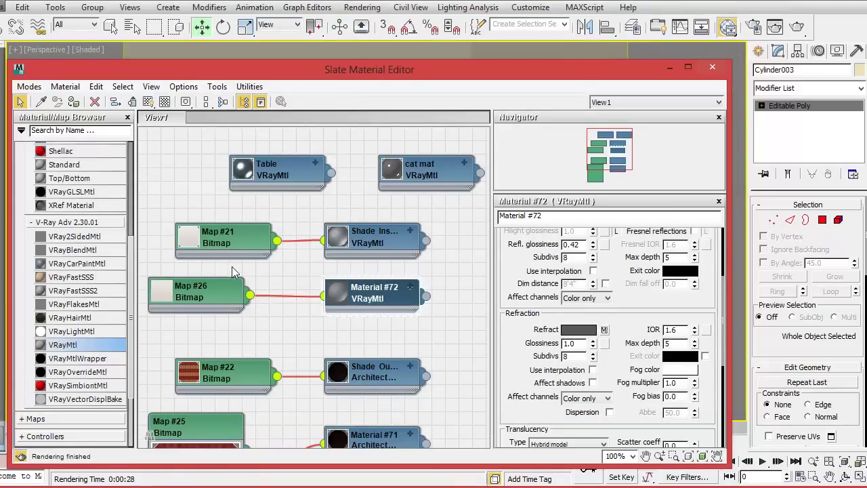
Inspect the bitmap settings of Map #21 and the new Map #26.
double_click(231, 243)
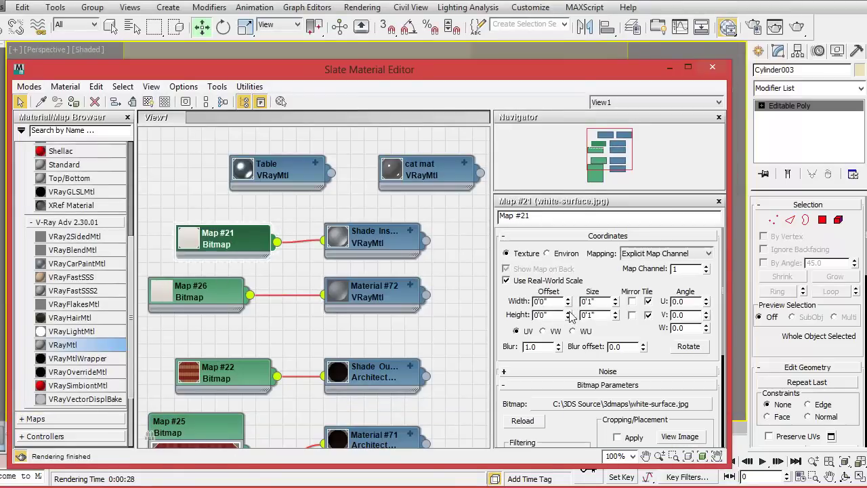
scroll(617, 294, down, 1)
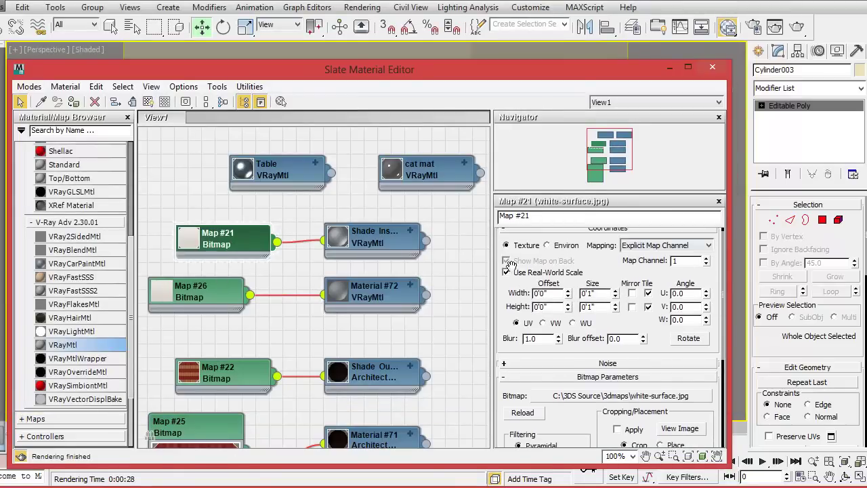
scroll(550, 276, down, 2)
scroll(527, 334, down, 2)
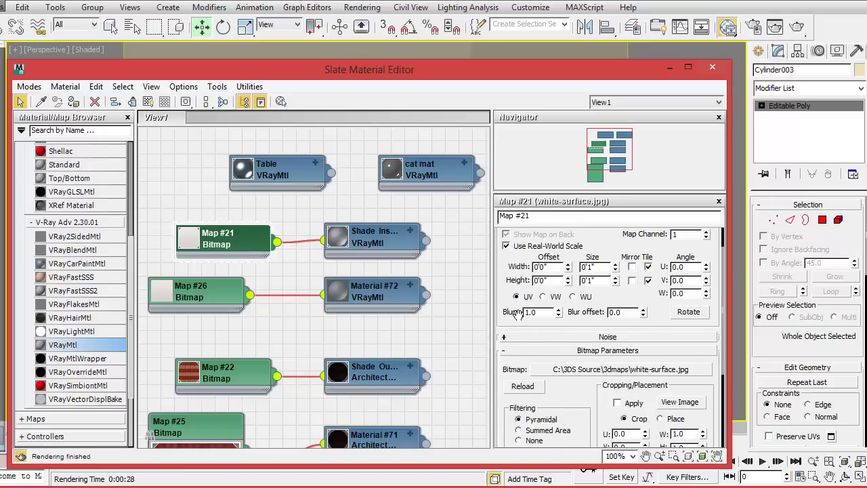
scroll(516, 313, down, 2)
scroll(522, 305, down, 1)
scroll(598, 271, down, 2)
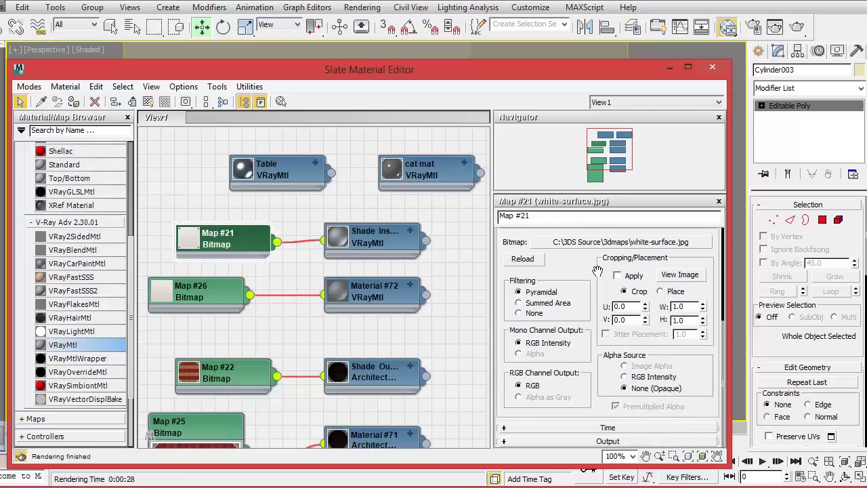
click(235, 280)
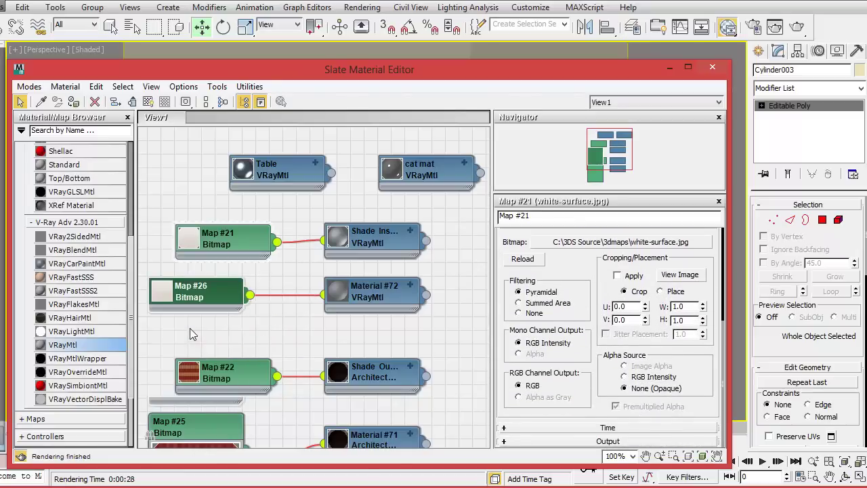
double_click(200, 296)
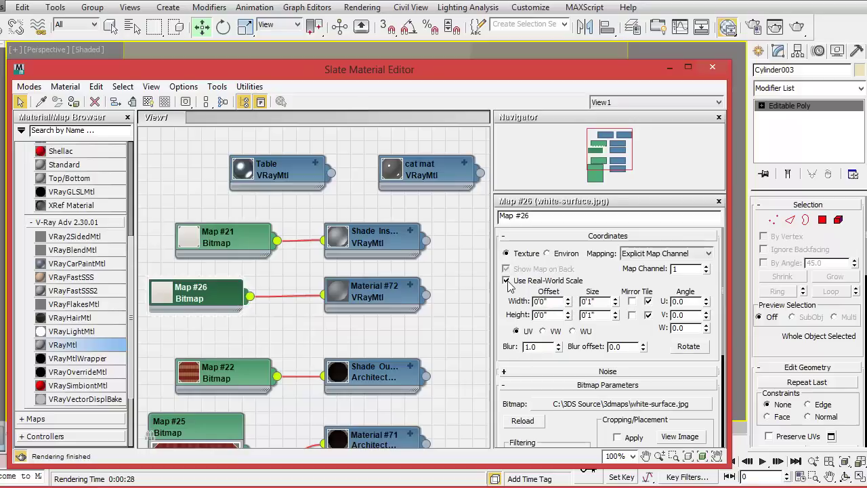
scroll(573, 371, down, 1)
scroll(573, 371, down, 2)
scroll(574, 371, up, 3)
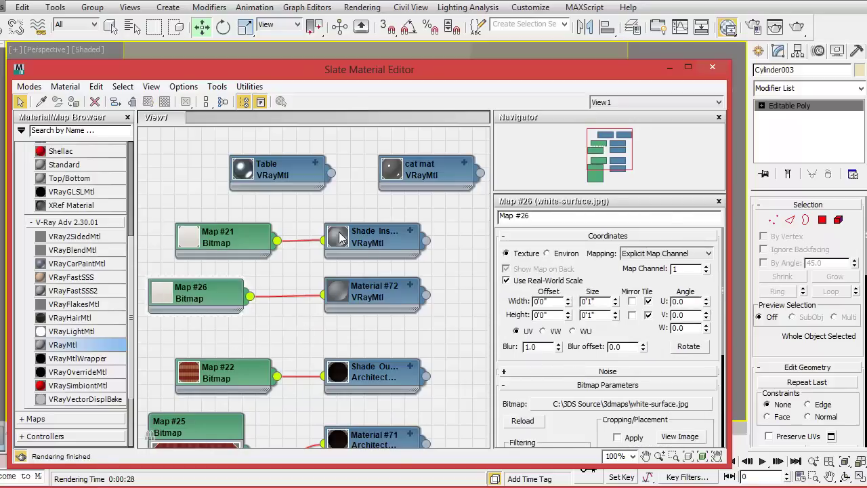
Lighten Material #72's reflection colour from 39 to 59.
double_click(342, 245)
double_click(398, 322)
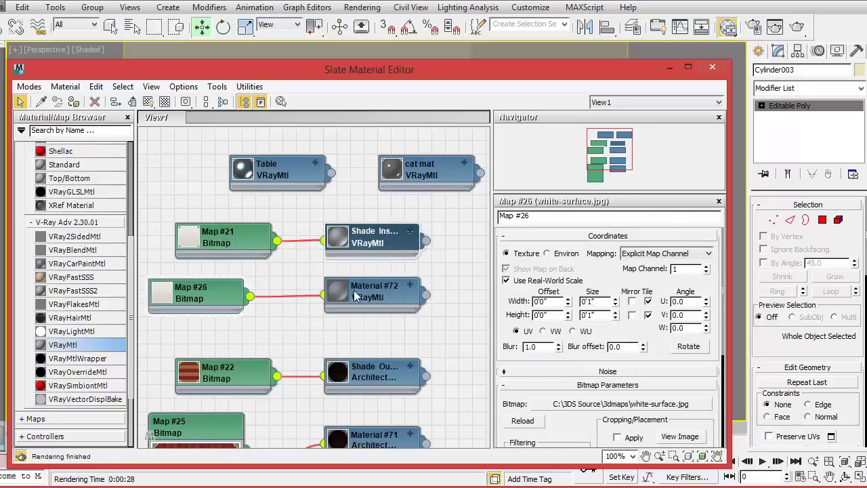
double_click(345, 292)
double_click(381, 300)
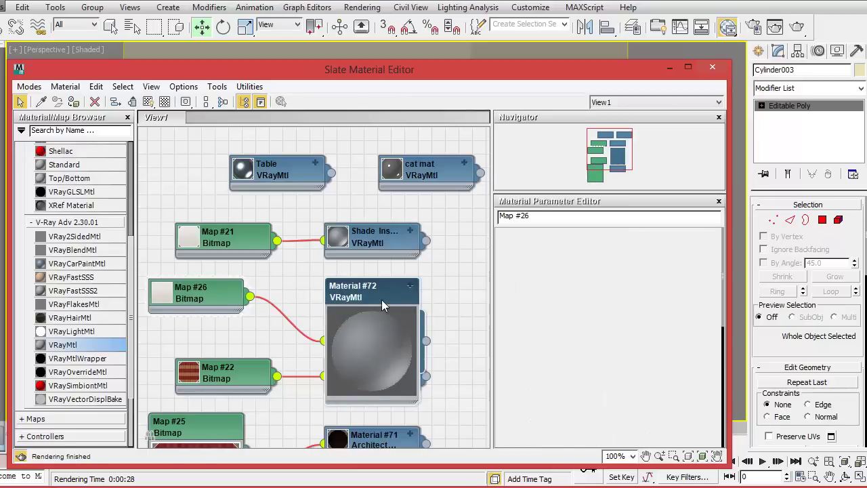
click(580, 319)
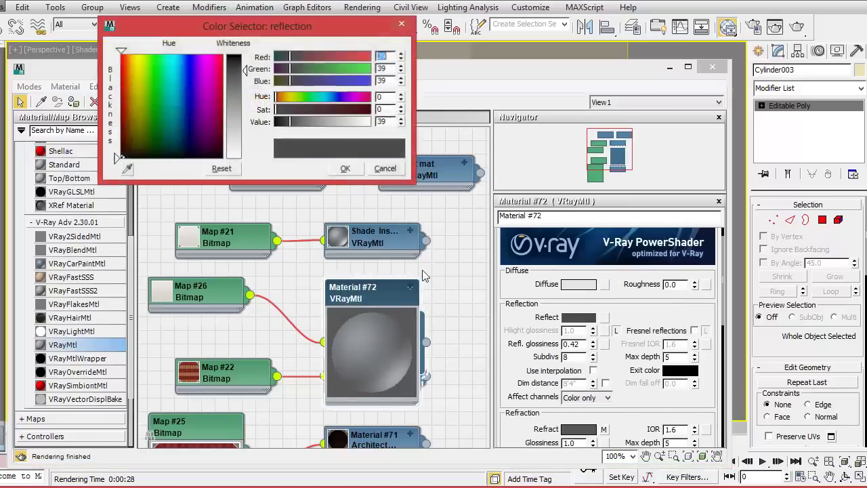
drag(248, 78, 247, 81)
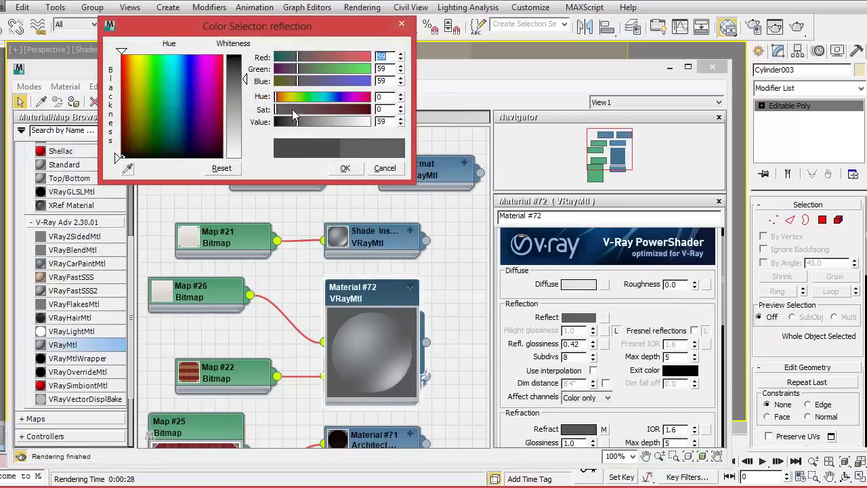
click(346, 169)
Collapse the Material #72 node, deselect it, and move the editor to uncover the lamp.
double_click(373, 327)
right_click(370, 299)
click(348, 293)
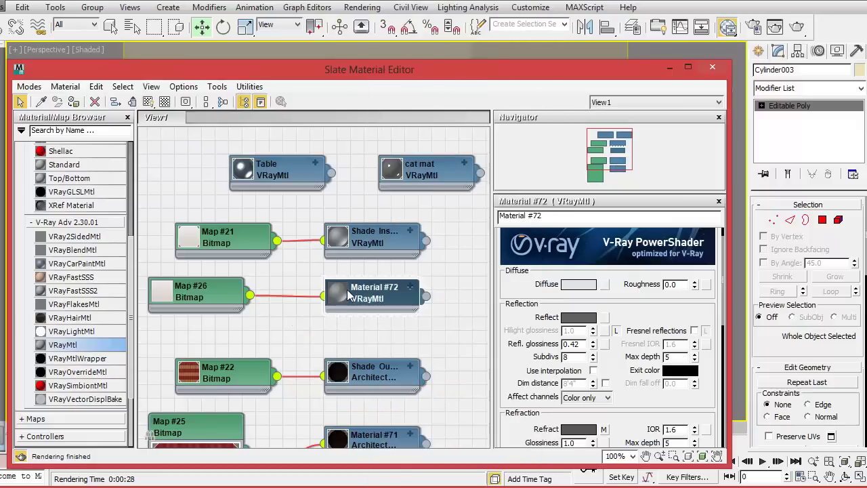
click(269, 276)
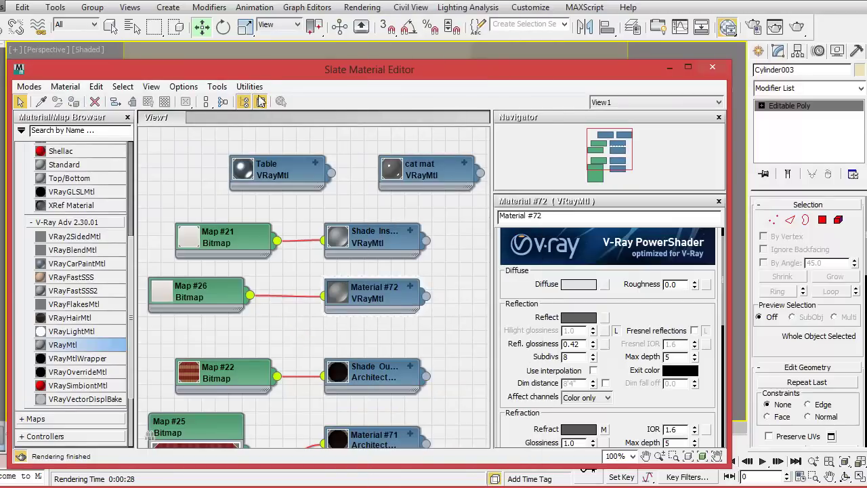
mouse_move(257, 75)
mouse_down()
mouse_move(330, 151)
mouse_move(182, 231)
mouse_up()
Assign Material #72 to the lampshade Cylinder003 and close the Slate Material Editor.
click(441, 148)
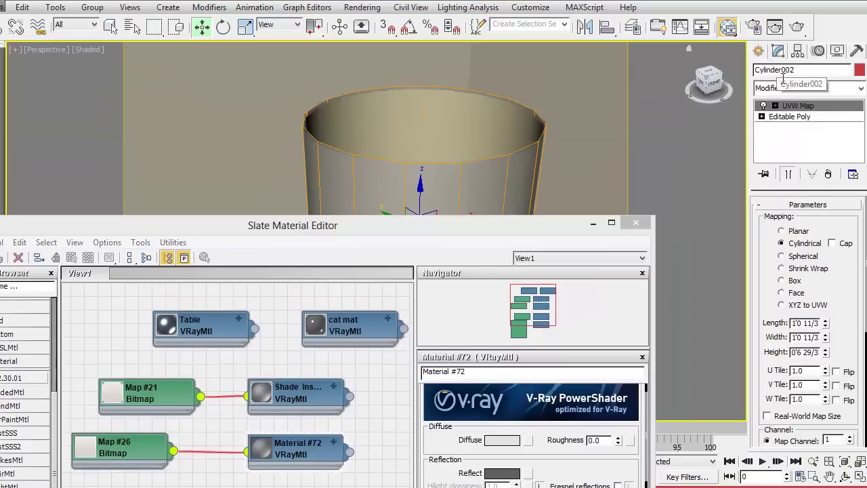
click(525, 121)
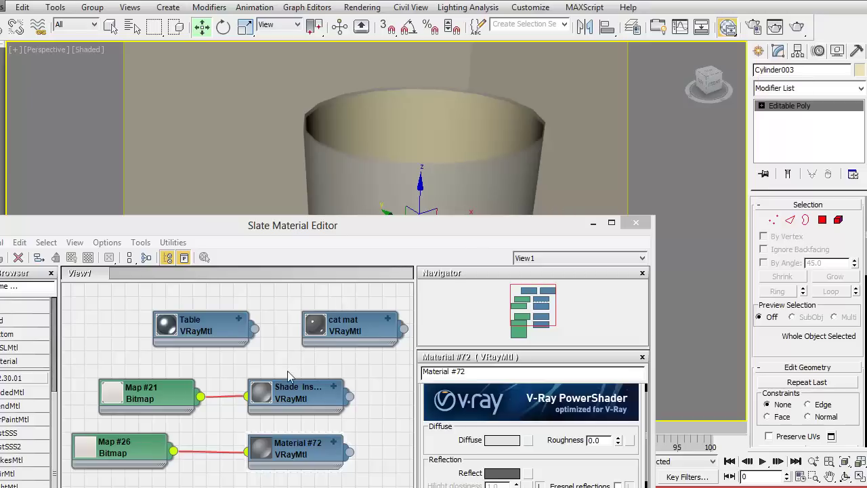
click(296, 449)
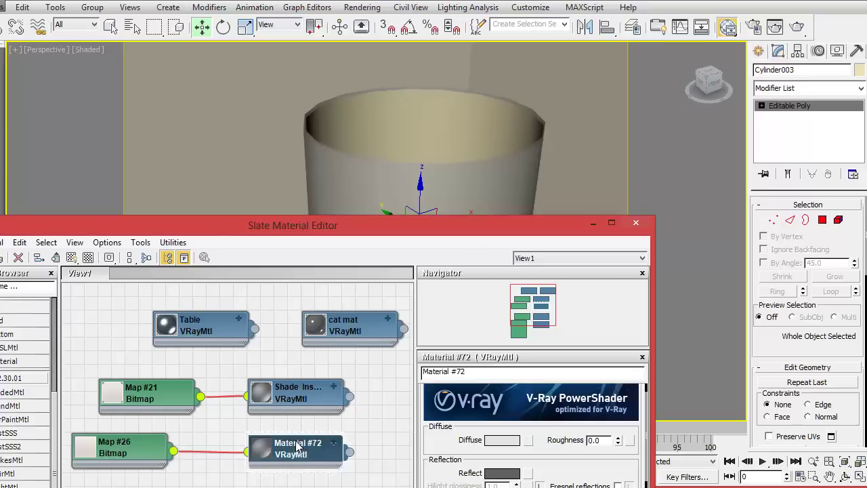
drag(289, 230, 296, 167)
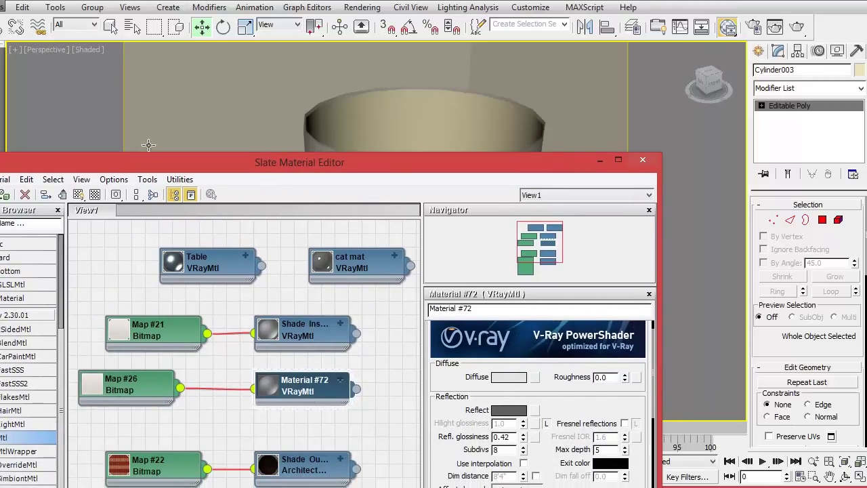
drag(81, 163, 180, 156)
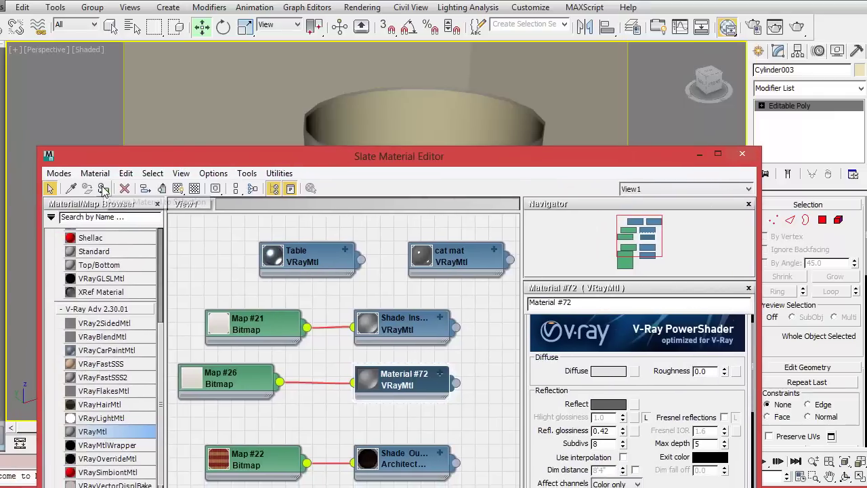
click(103, 189)
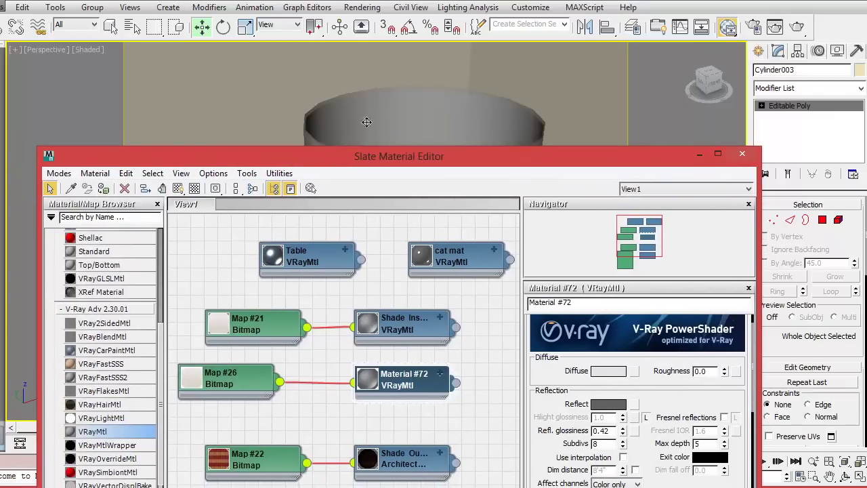
click(743, 158)
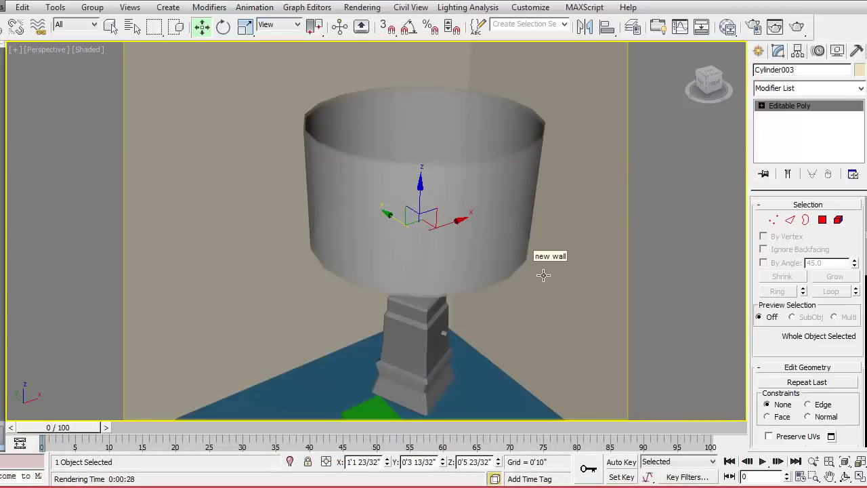
Render the lamp, review the red checked fabric shade, and close the render.
click(800, 27)
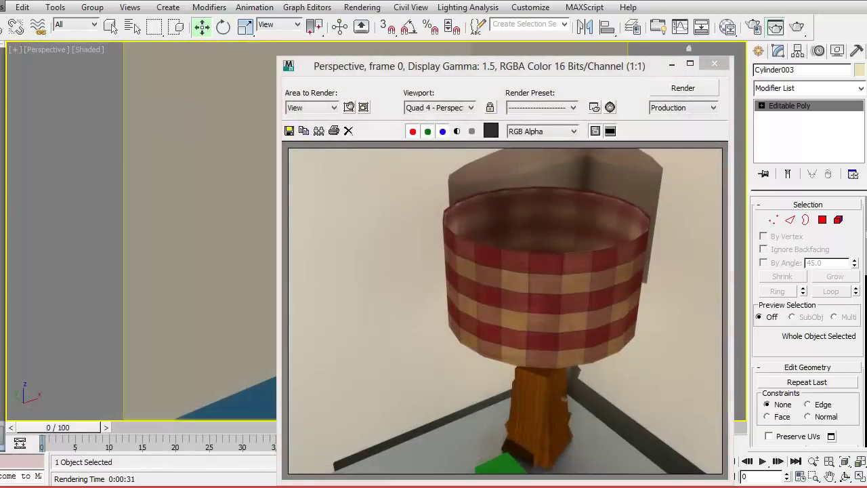
drag(512, 66, 269, 41)
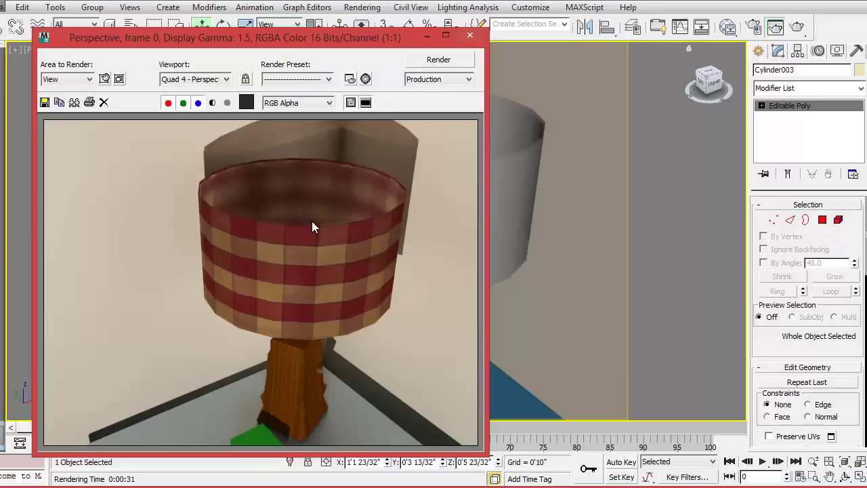
click(469, 34)
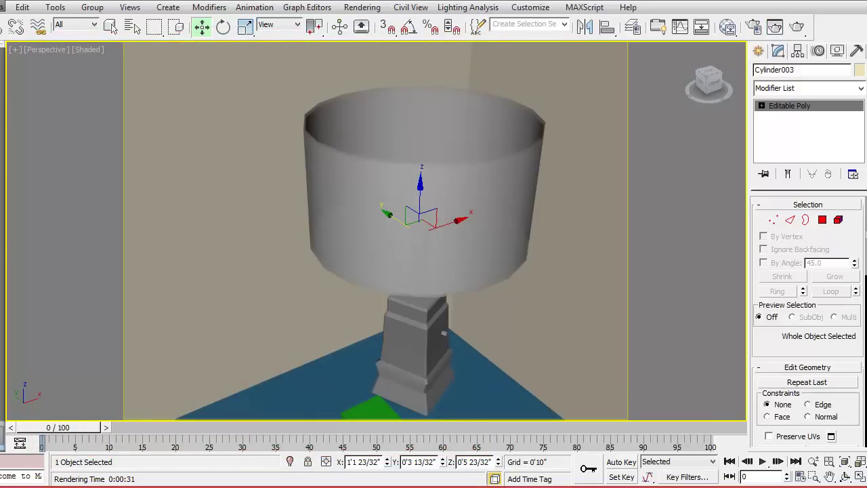
Switch to four viewports, zoom out the Top view, and move Omni001 under the lampshade.
key(alt+w)
click(425, 183)
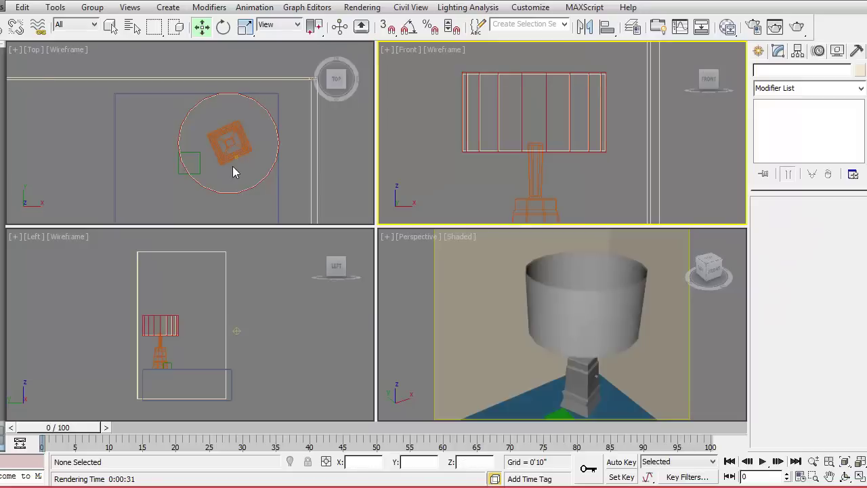
click(232, 166)
scroll(232, 166, down, 2)
scroll(232, 166, down, 2)
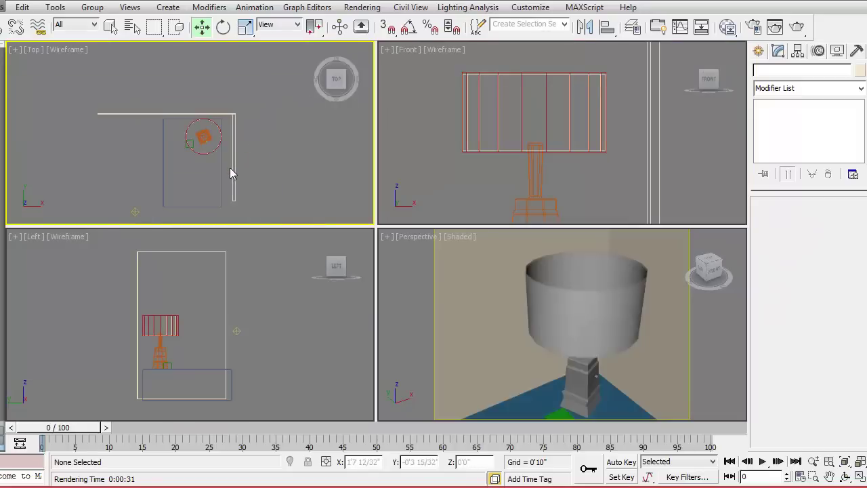
click(136, 212)
mouse_move(162, 199)
mouse_down()
mouse_move(227, 153)
mouse_move(218, 157)
mouse_up()
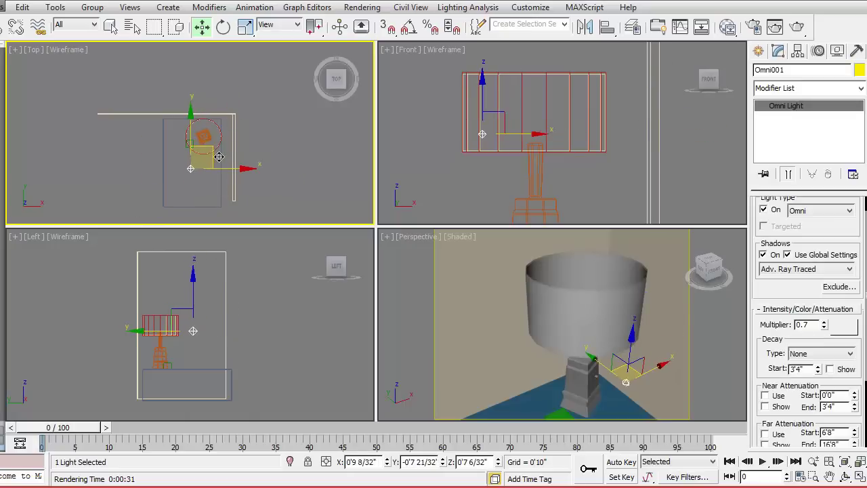
click(628, 345)
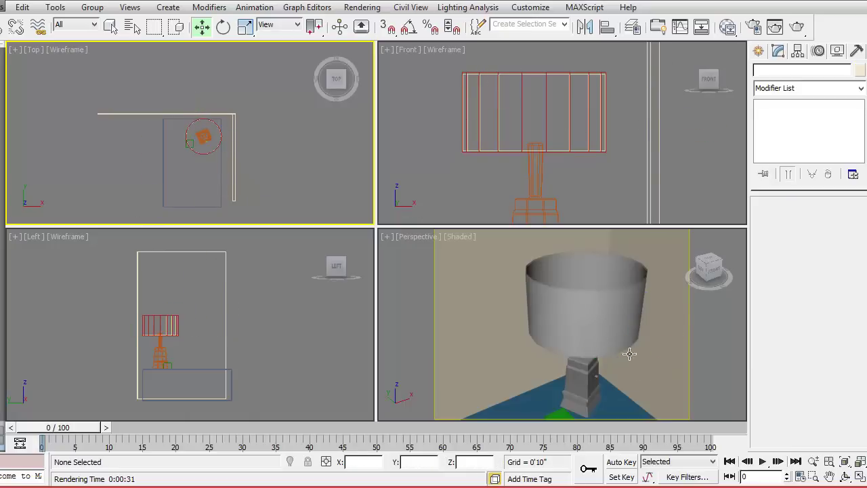
Create a standard Omni light inside the shade and centre it over the base in Top view.
scroll(568, 175, up, 2)
scroll(223, 150, up, 4)
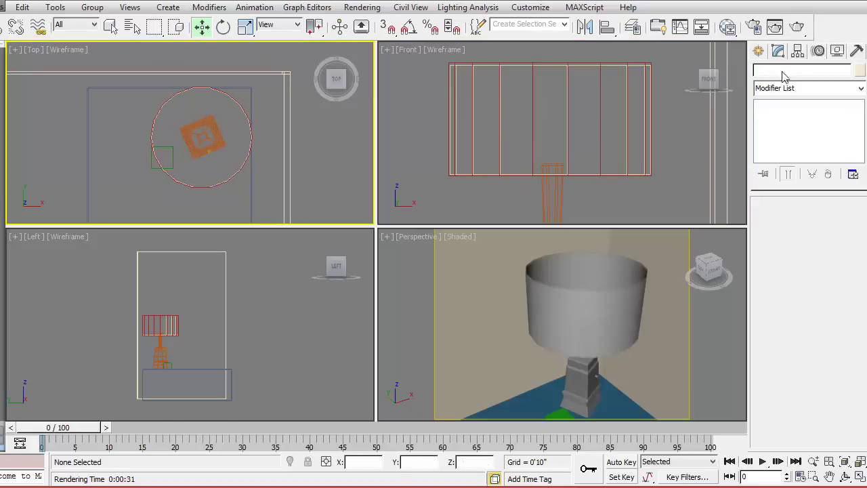
click(759, 53)
click(796, 73)
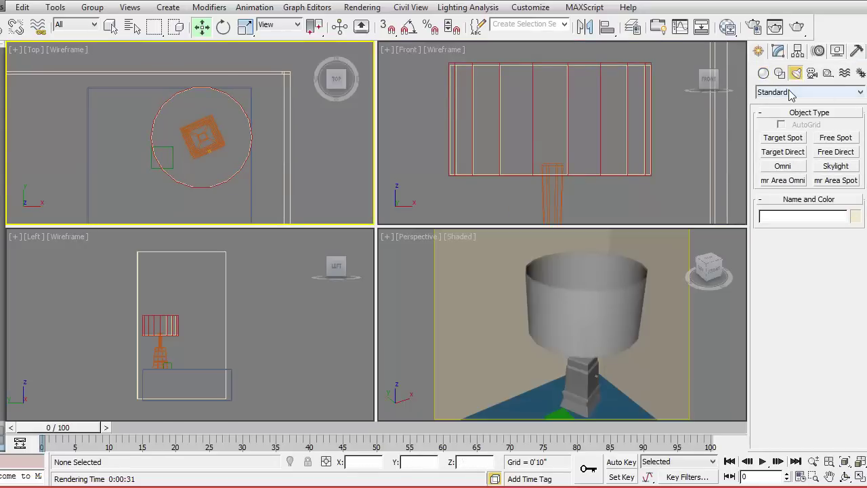
click(789, 93)
click(779, 114)
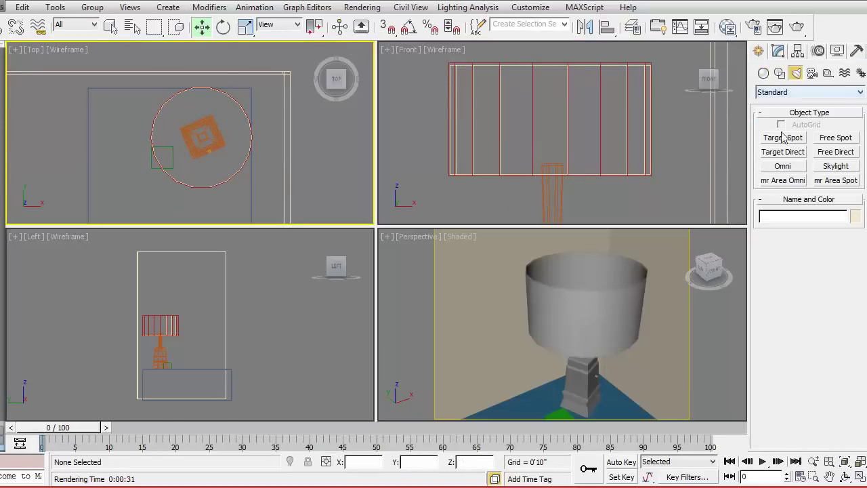
click(783, 166)
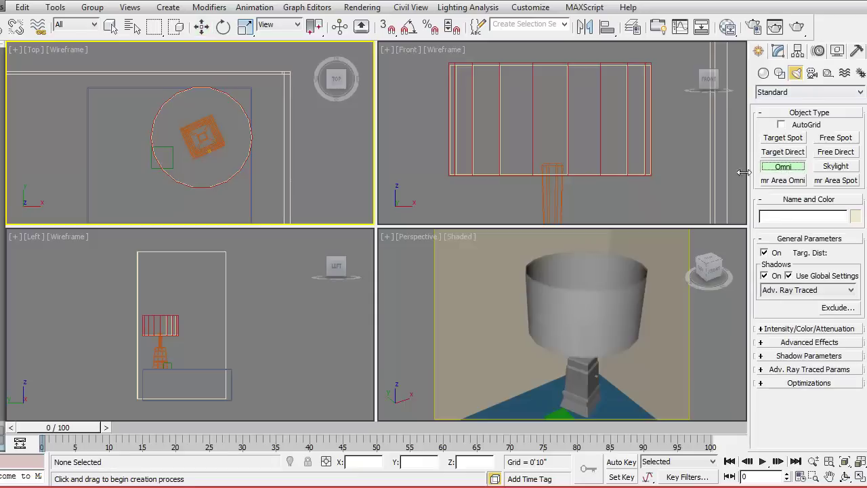
click(552, 153)
right_click(278, 185)
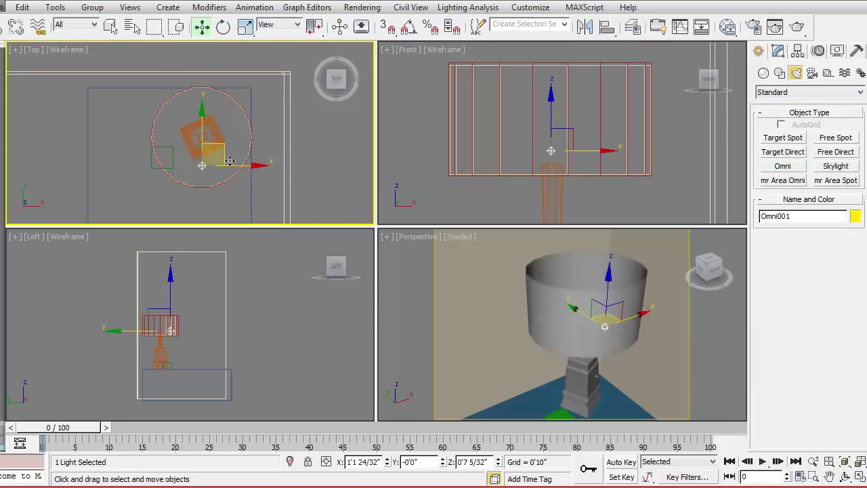
drag(232, 159, 231, 139)
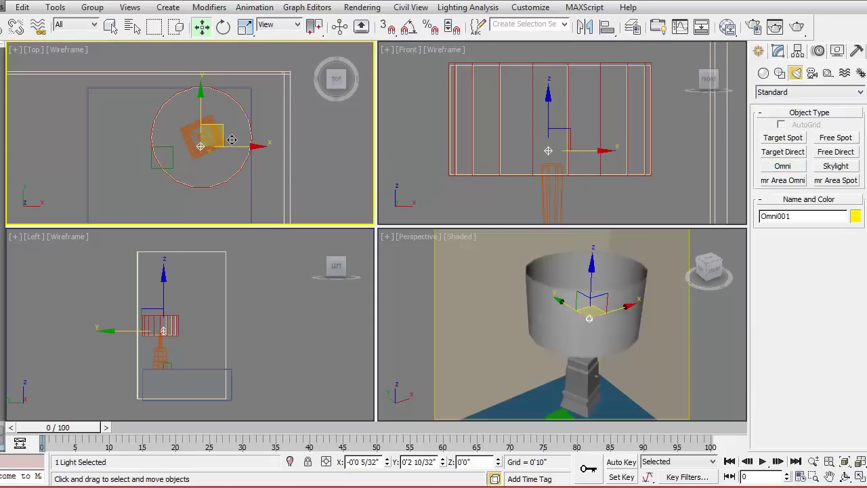
click(675, 138)
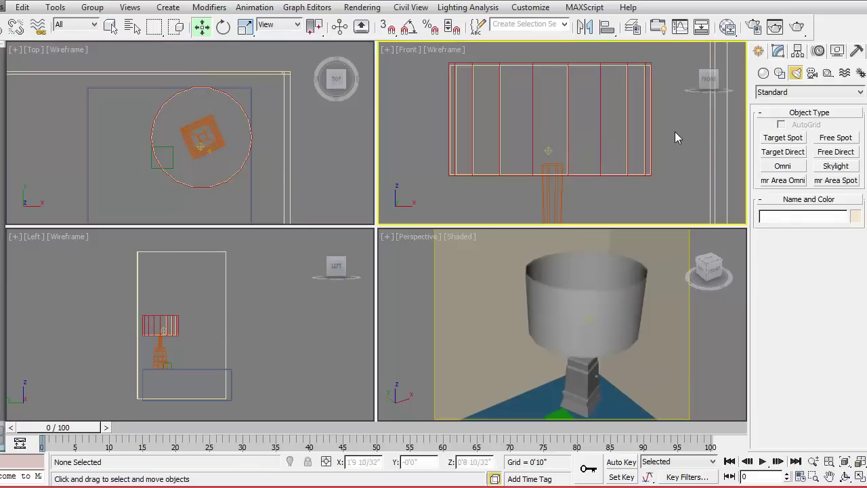
Place a V-Ray sphere light inside the shade with multiplier 47.7 and radius 0'1".
click(799, 92)
click(786, 100)
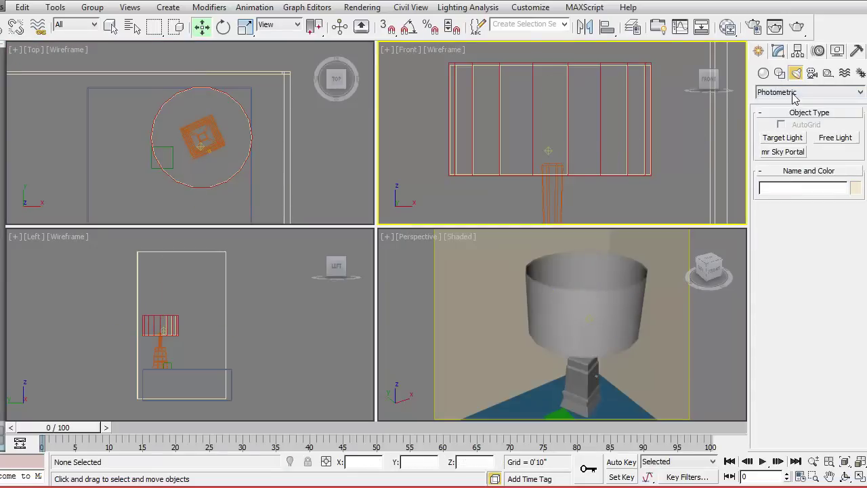
click(796, 92)
click(789, 121)
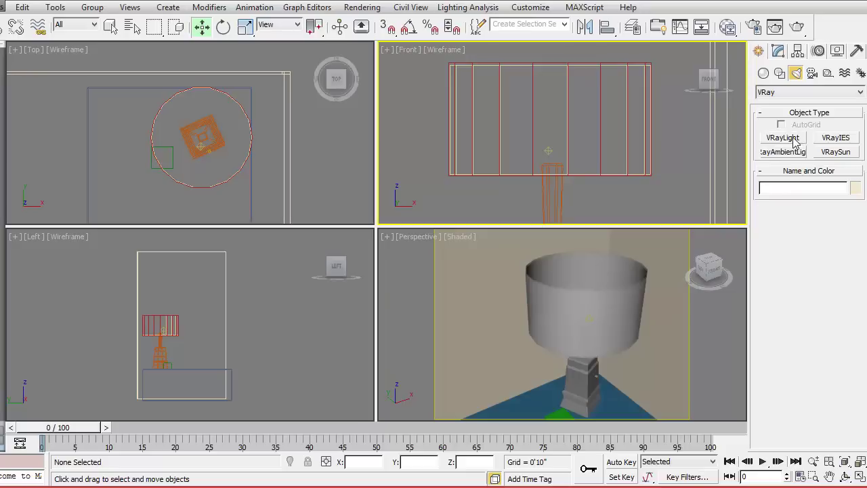
click(786, 138)
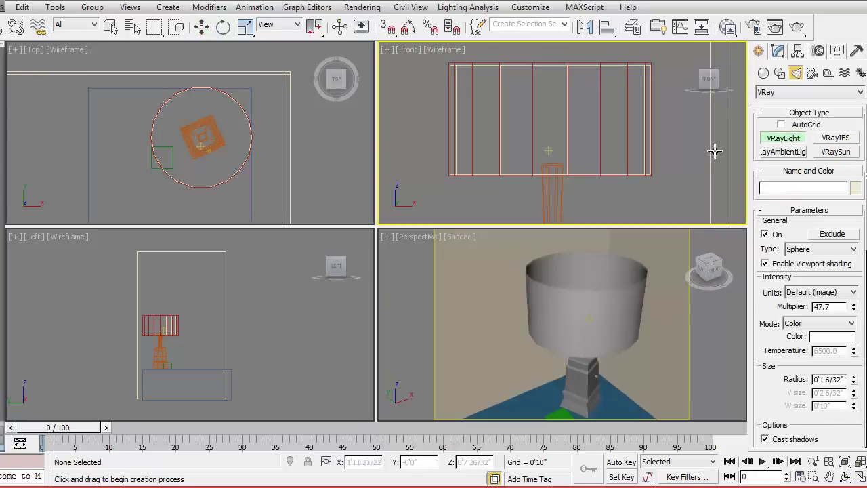
click(553, 117)
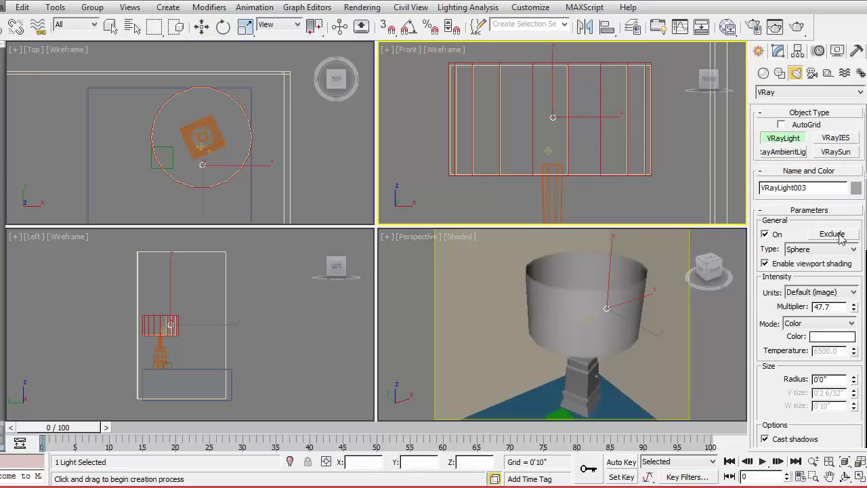
click(855, 251)
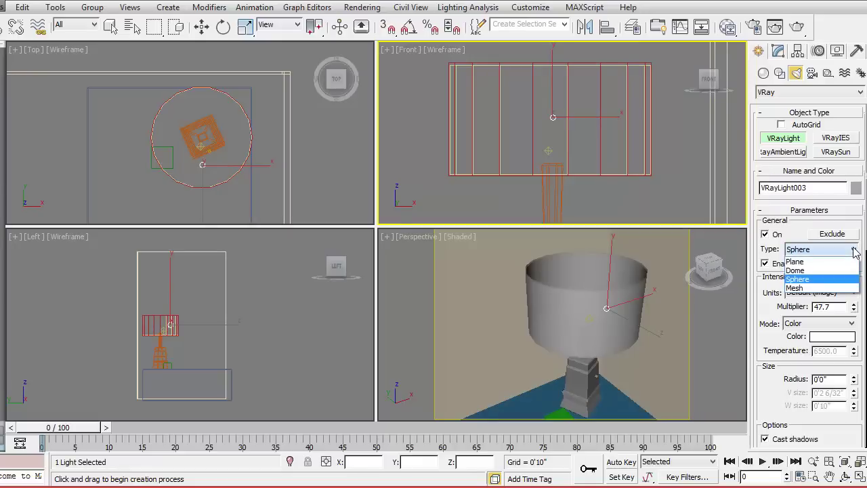
click(815, 283)
double_click(838, 309)
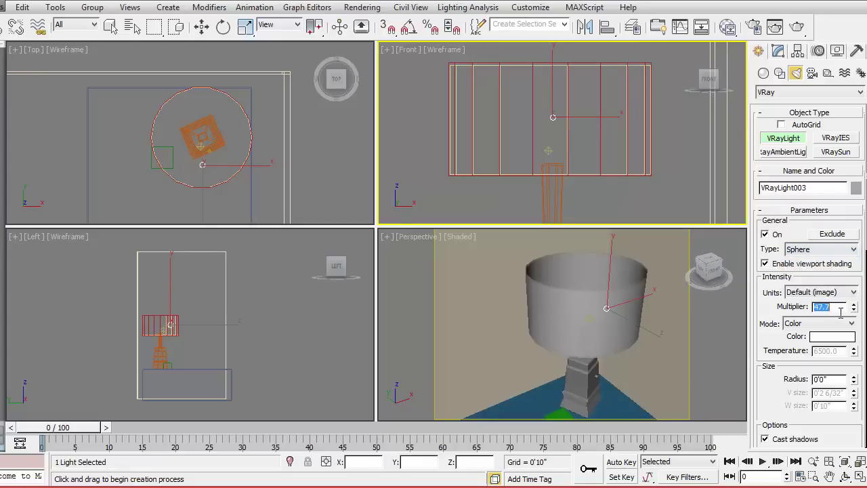
click(840, 309)
drag(855, 383, 864, 343)
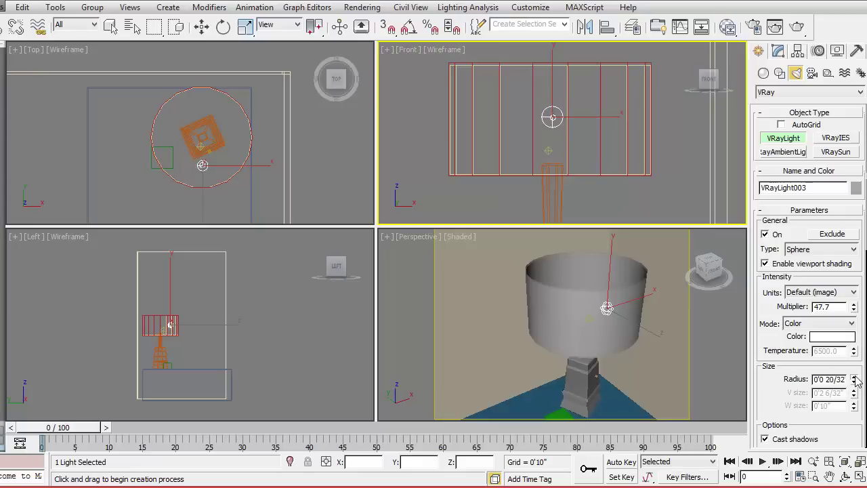
drag(855, 379, 856, 372)
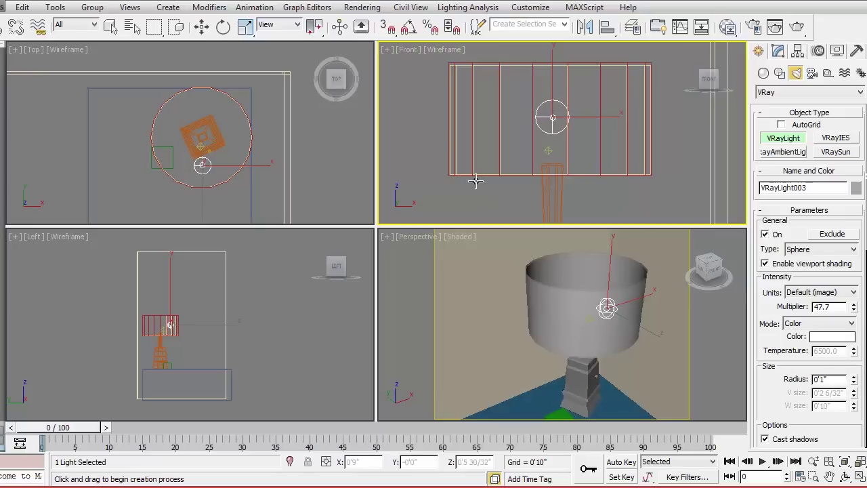
Centre VRayLight003 inside the lampshade using the Top view.
right_click(429, 157)
click(427, 156)
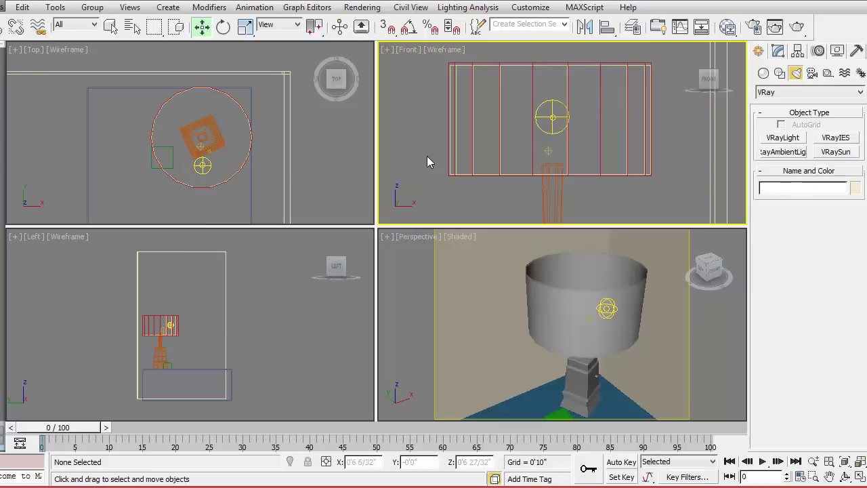
click(215, 174)
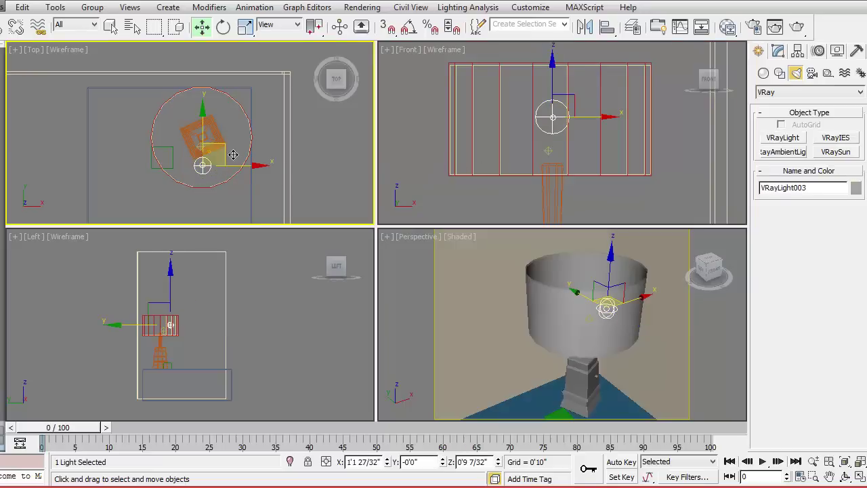
drag(233, 154, 233, 122)
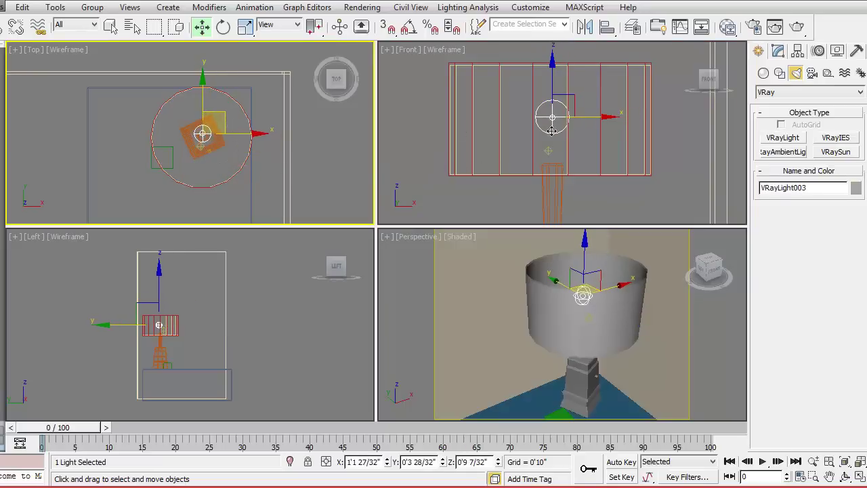
click(596, 189)
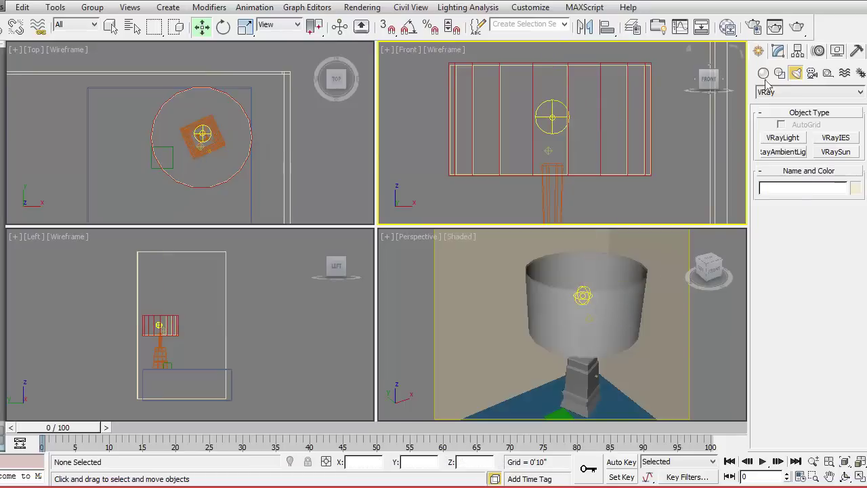
click(798, 29)
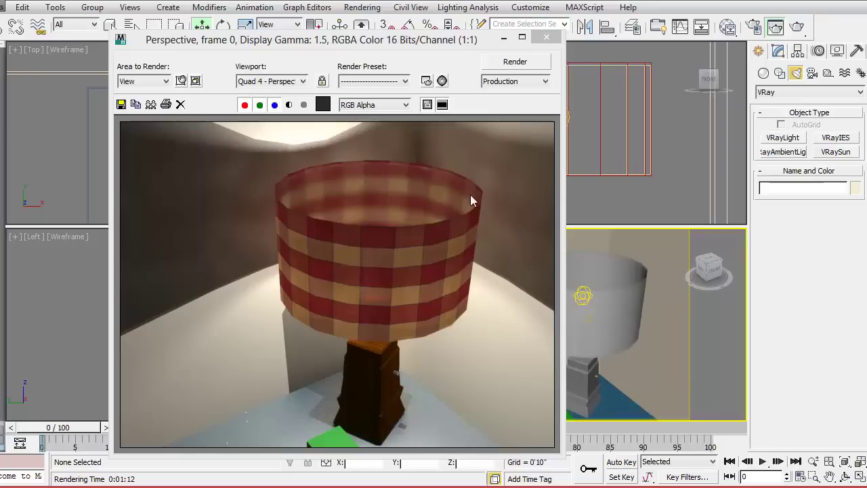
click(546, 39)
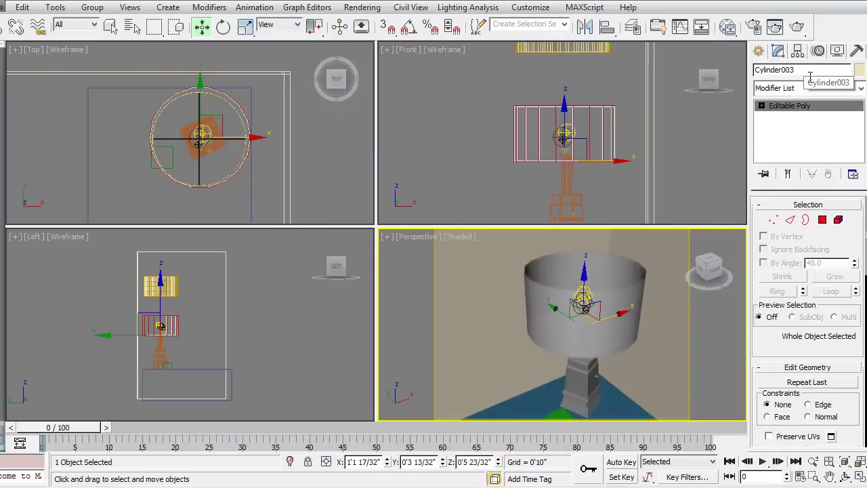
Rename the inner cylinder to 'Inside cyl'.
double_click(806, 70)
text(Inside c)
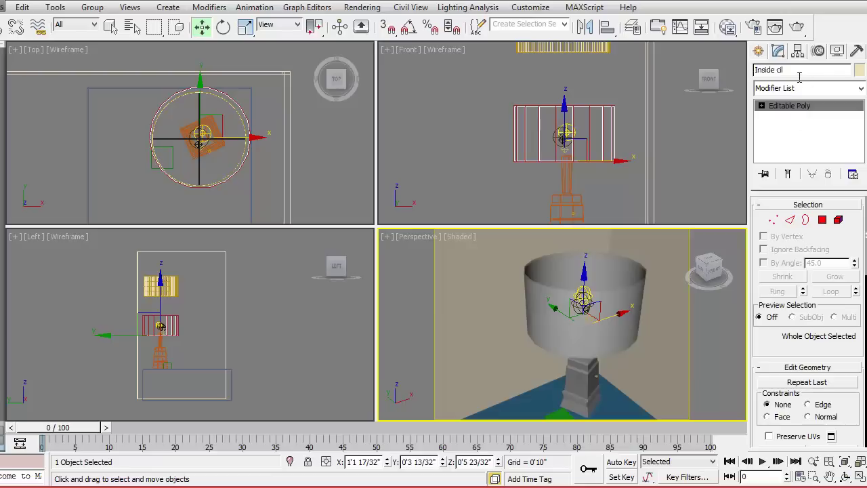
text(l)
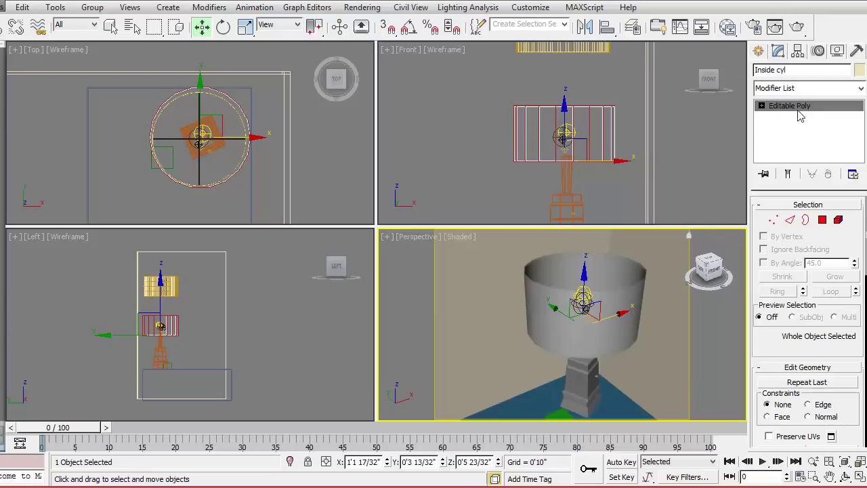
text(1)
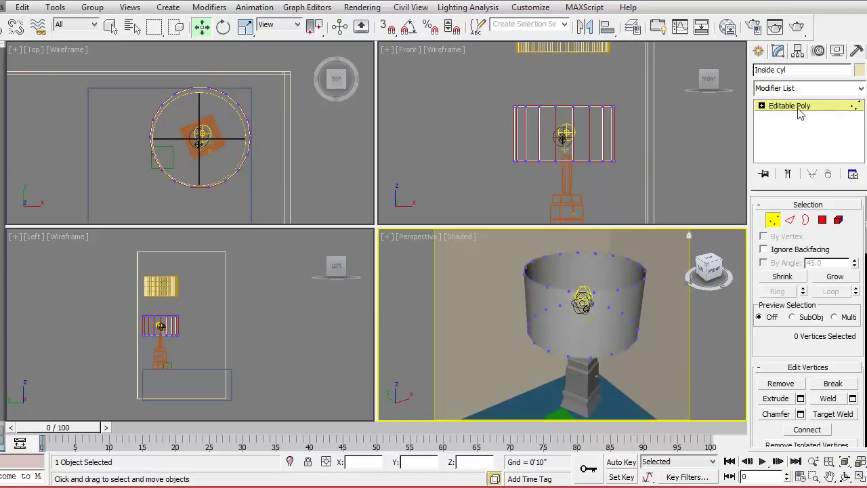
text(1)
Add a Normal modifier to Inside cyl to flip its face normals.
click(860, 88)
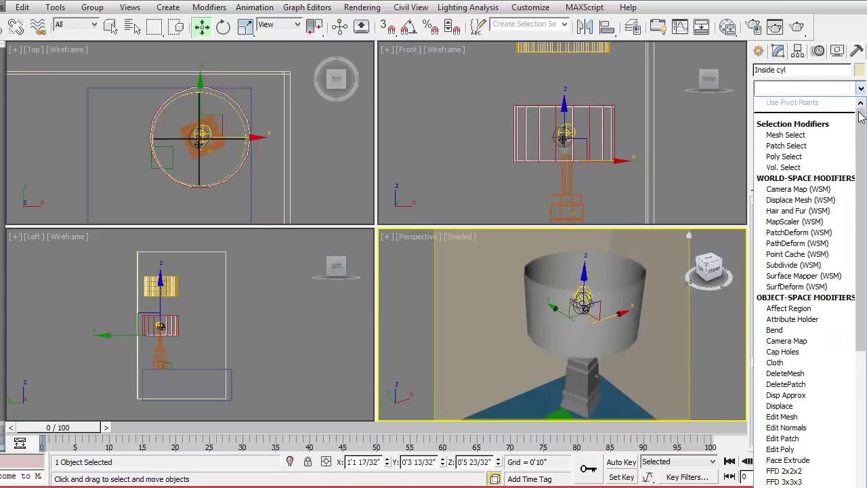
scroll(859, 122, down, 1)
scroll(859, 122, down, 6)
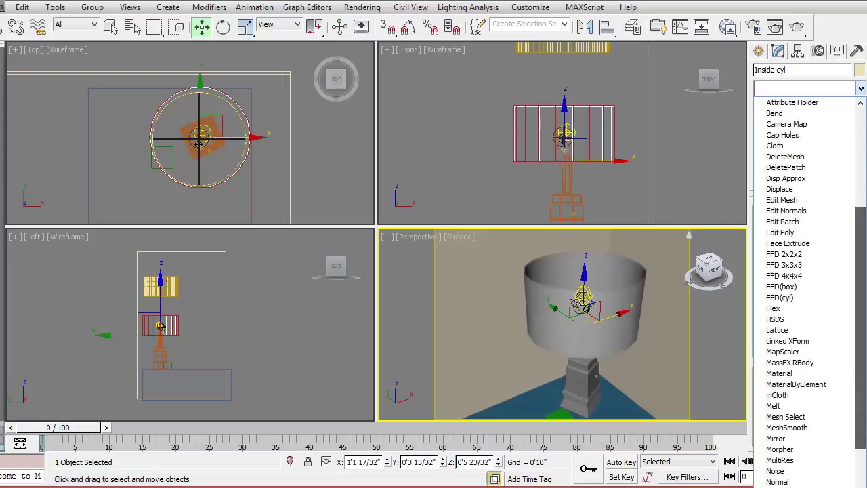
scroll(859, 122, down, 6)
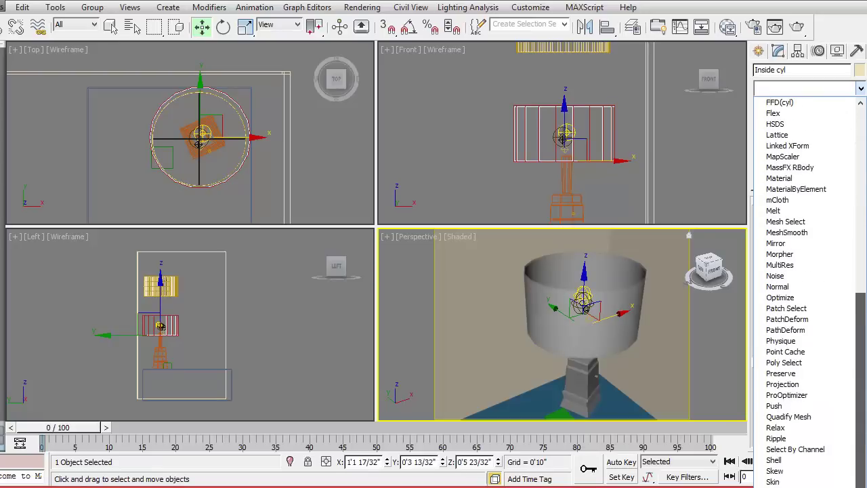
click(778, 288)
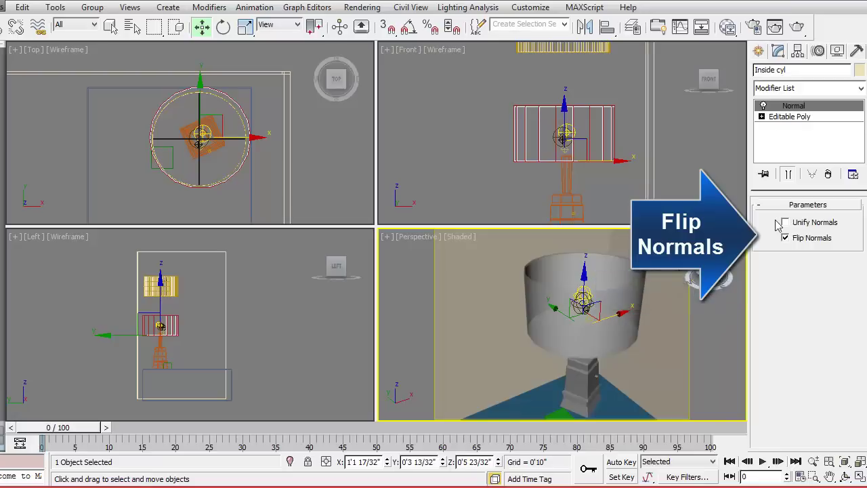
click(704, 183)
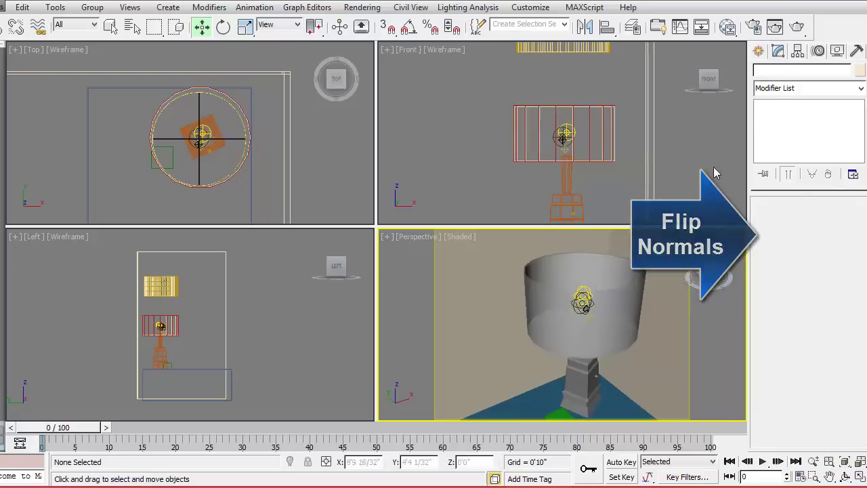
click(797, 27)
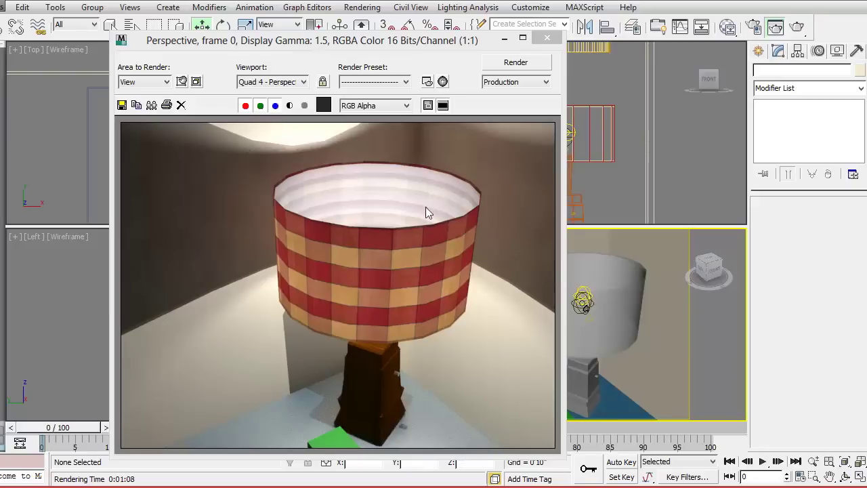
click(548, 40)
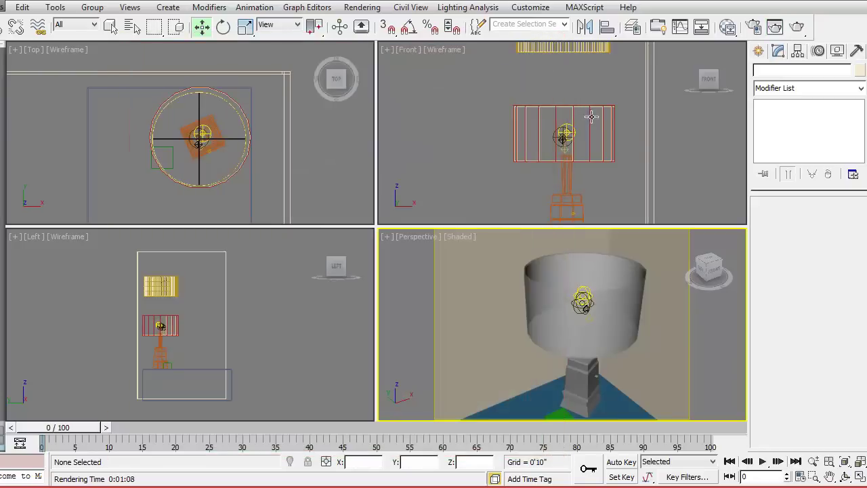
Add TurboSmooth with 2 iterations to the lampshade Cylinder002.
click(592, 117)
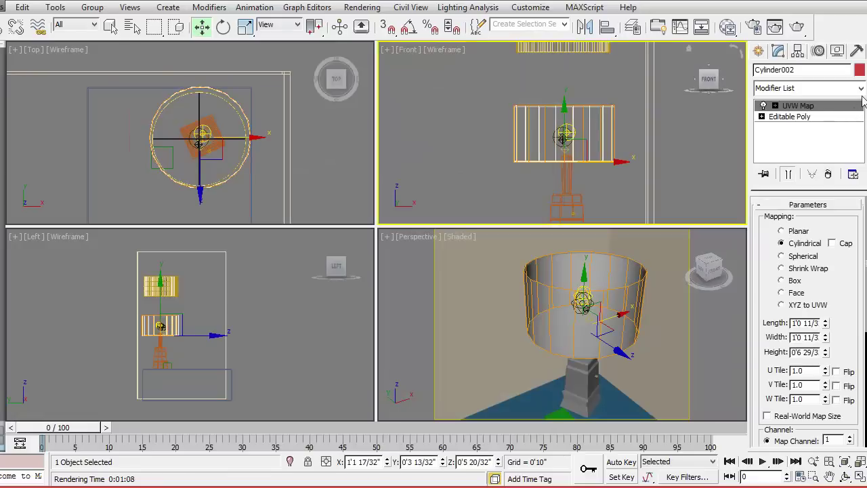
click(861, 89)
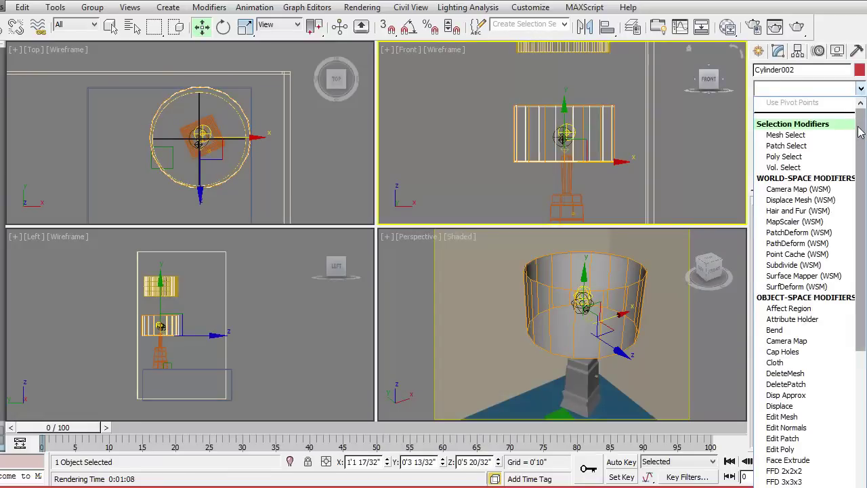
scroll(806, 291, down, 15)
scroll(806, 291, down, 4)
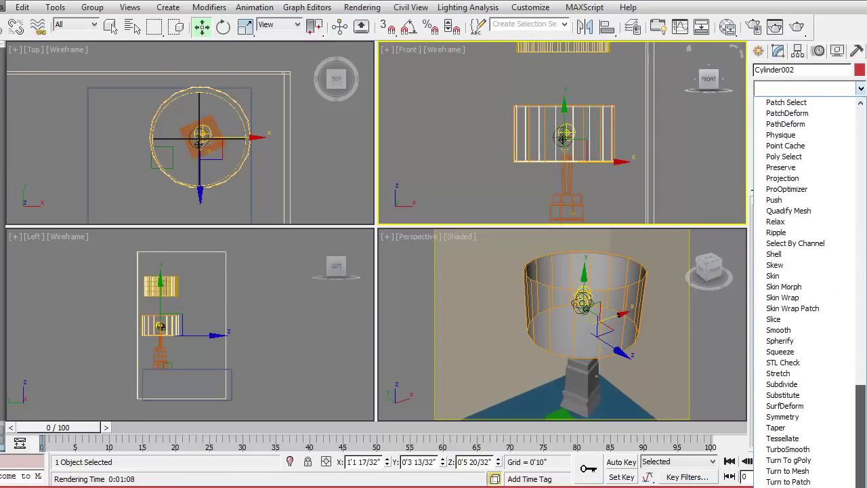
click(788, 449)
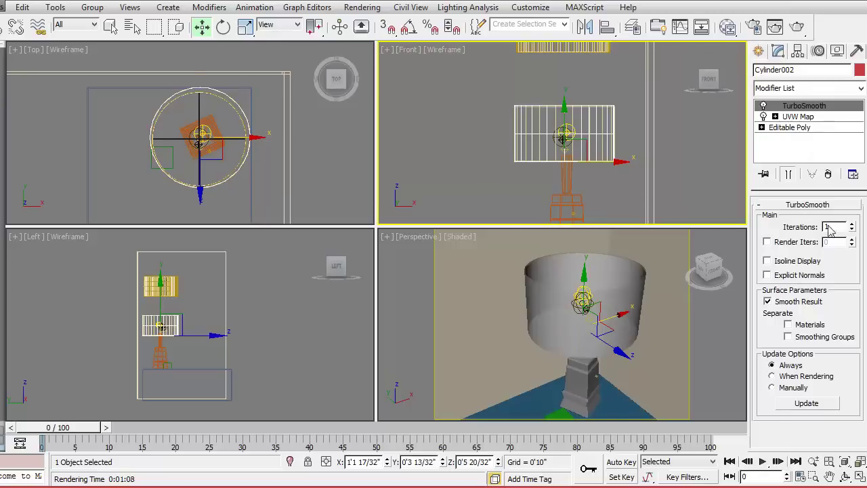
click(851, 224)
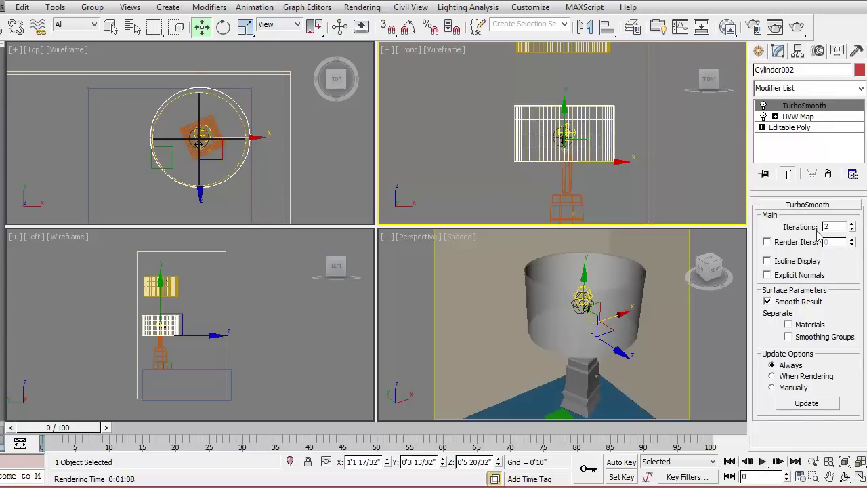
Add TurboSmooth to Inside cyl as well, then deselect everything.
click(633, 283)
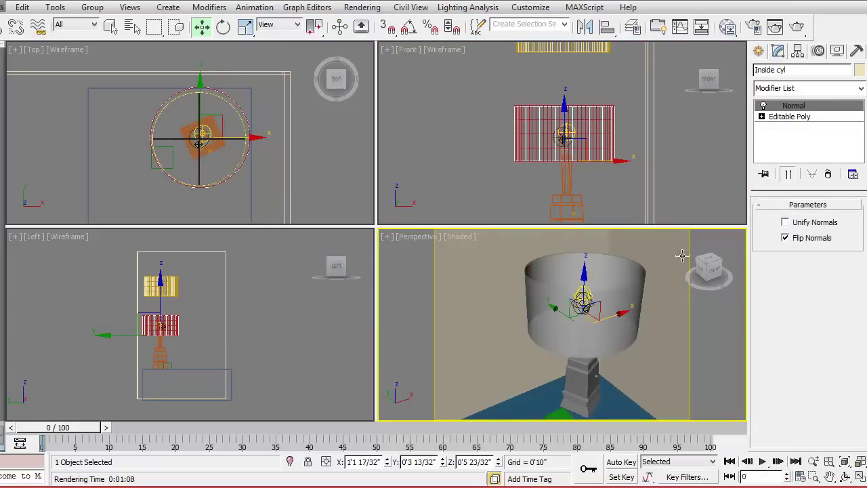
click(860, 88)
scroll(806, 291, down, 10)
click(788, 450)
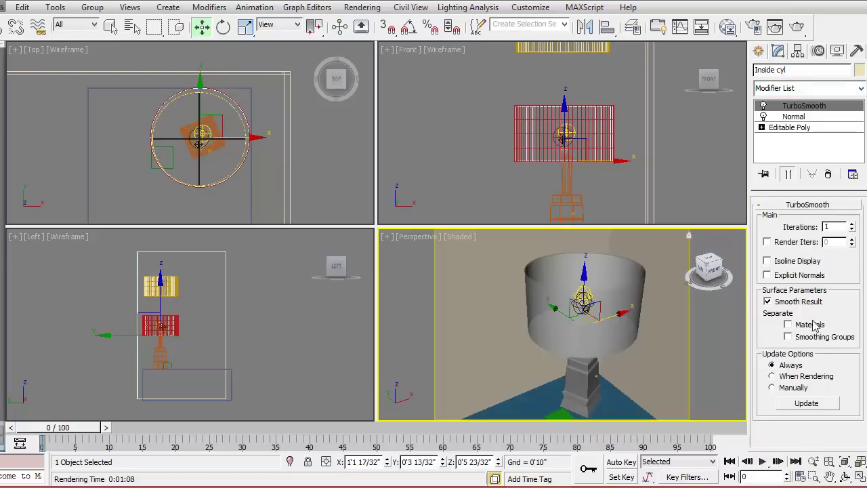
click(596, 187)
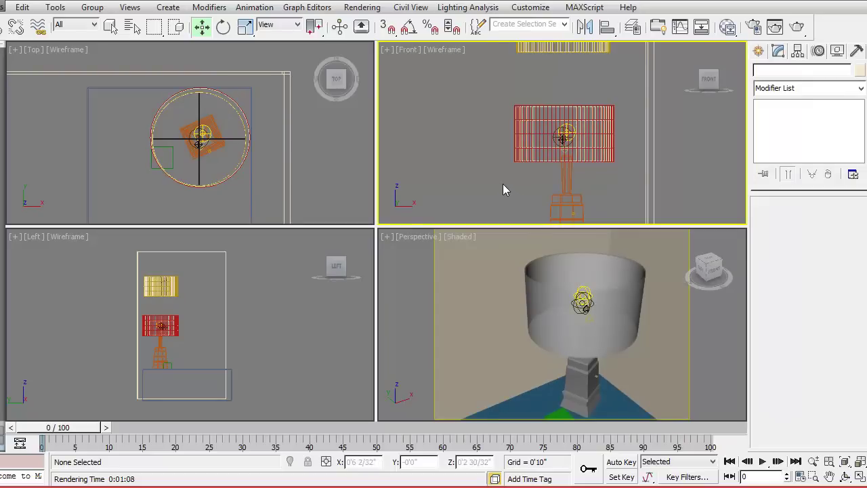
Set the selection filter to Lights and select Omni_lamp2.
middle_drag(503, 183, 510, 169)
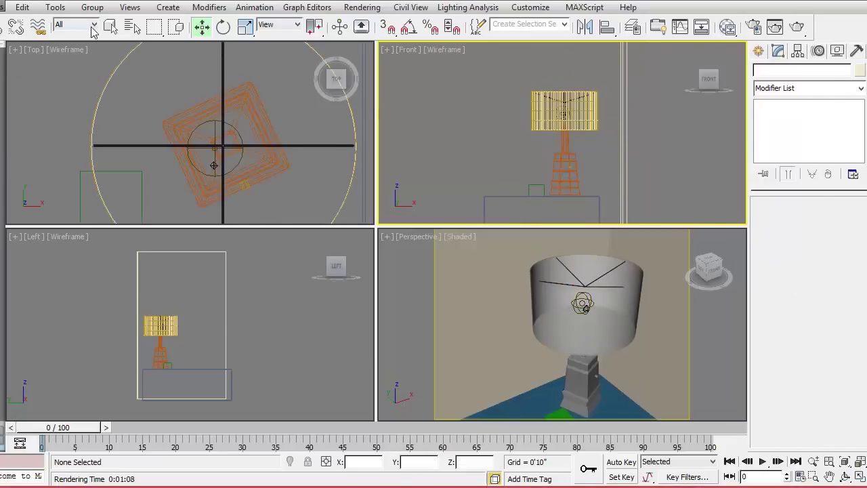
click(93, 28)
click(71, 61)
click(224, 177)
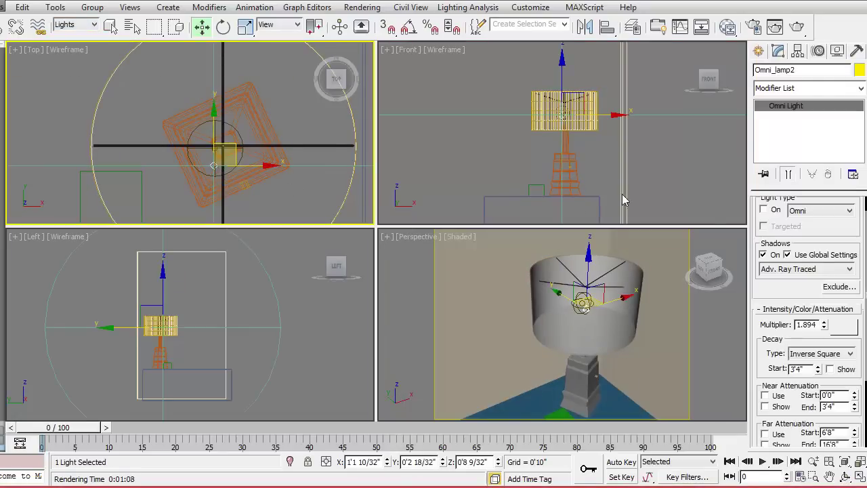
Nudge Omni_lamp2 slightly inside the shade and check its Multiplier value.
scroll(812, 234, up, 2)
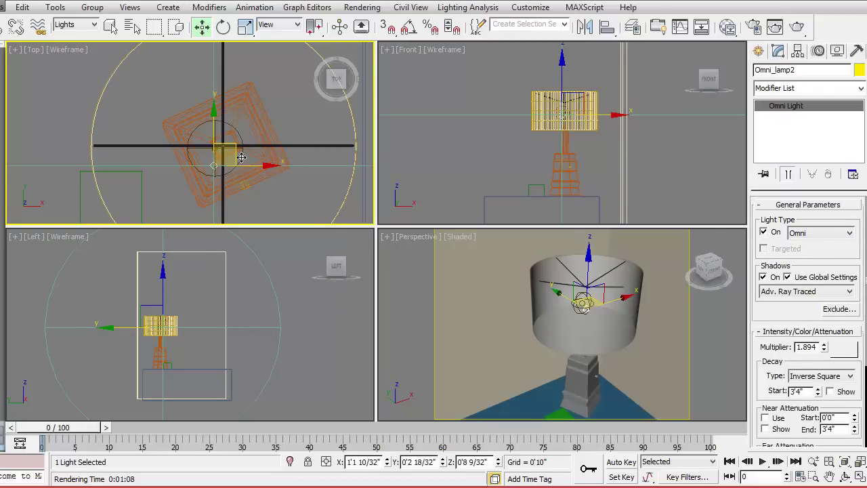
drag(241, 157, 246, 154)
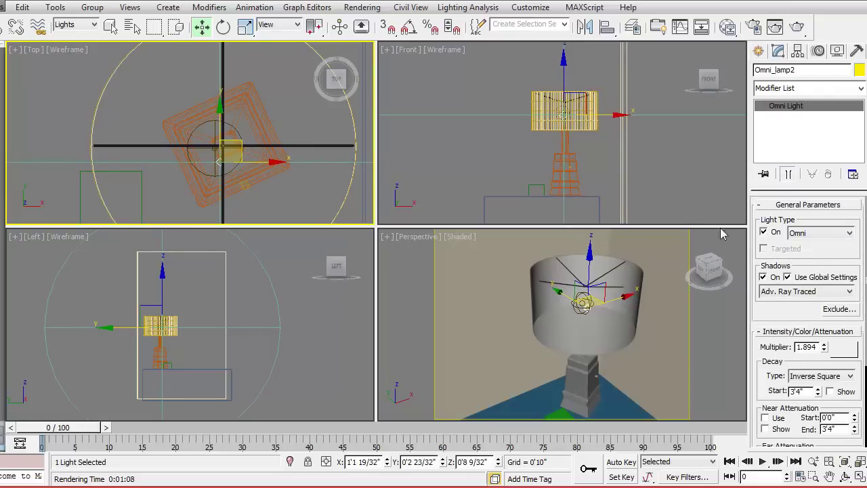
drag(831, 265, 820, 197)
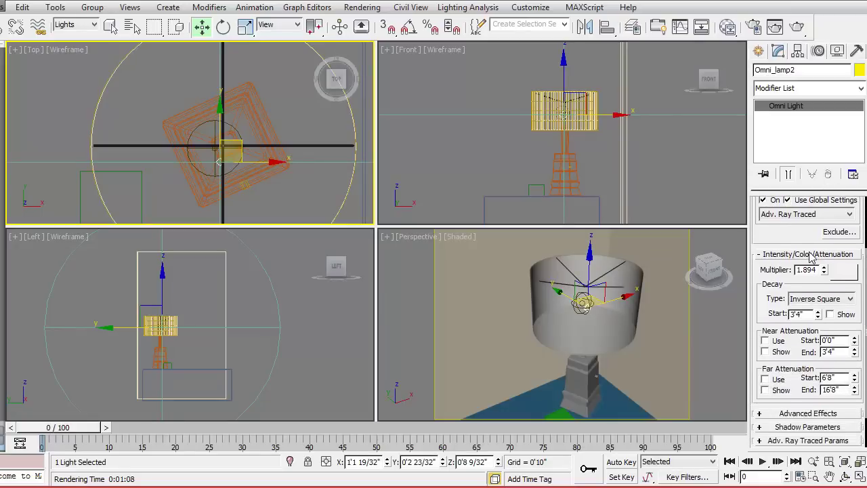
drag(804, 242, 804, 231)
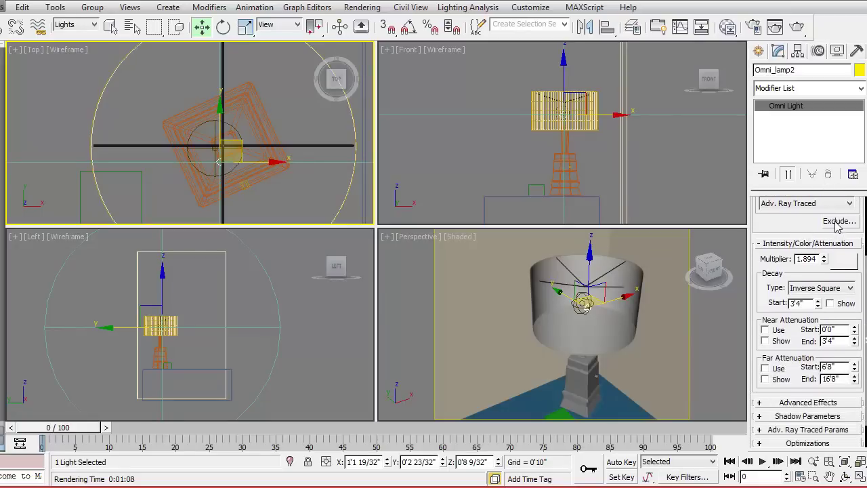
drag(817, 233, 820, 284)
scroll(819, 284, down, 3)
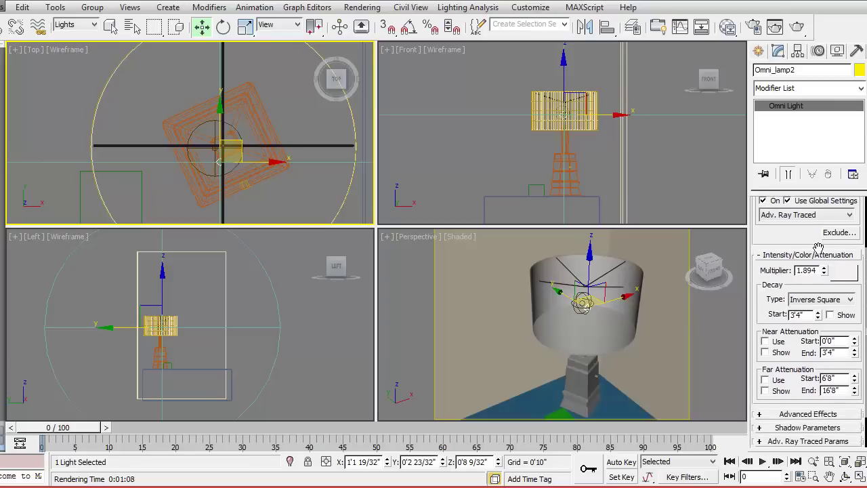
double_click(808, 271)
Add button2 to Omni_lamp2's exclusion list for illumination and shadows.
click(838, 233)
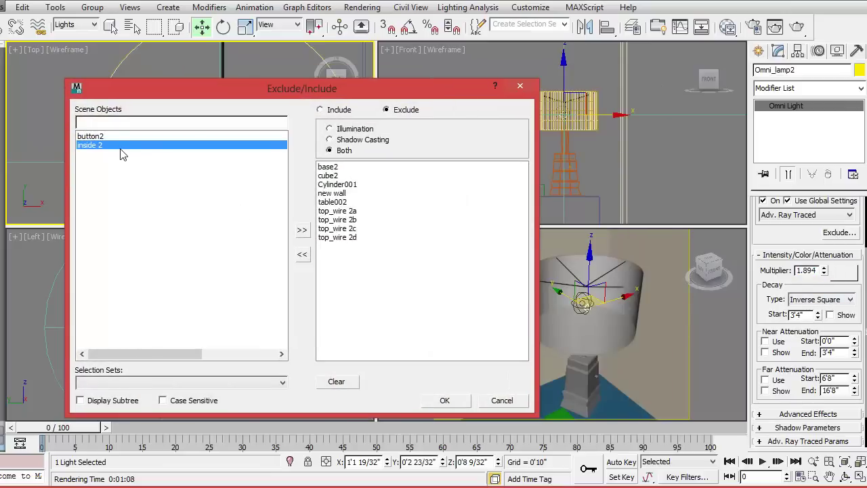
click(98, 137)
click(302, 230)
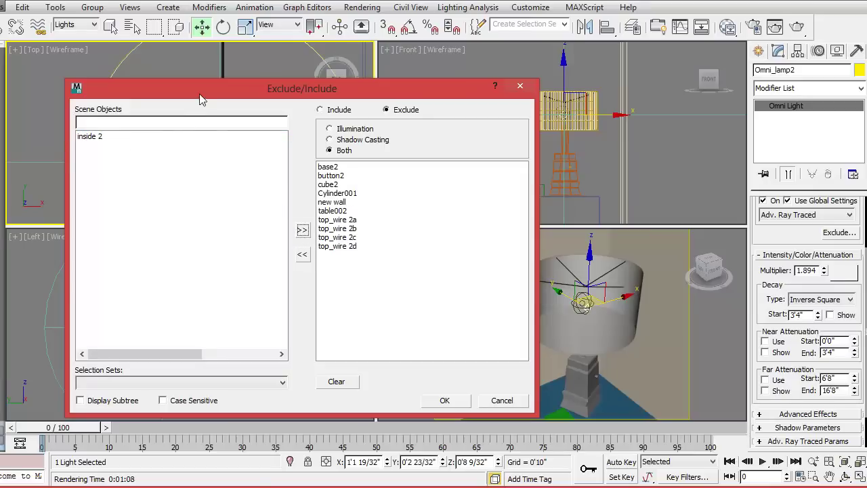
mouse_move(199, 93)
mouse_down()
mouse_move(200, 148)
mouse_move(228, 84)
mouse_up()
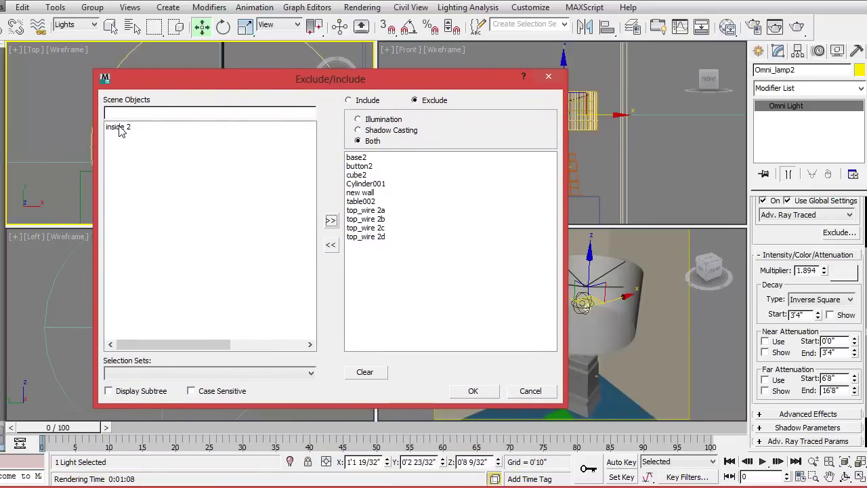
click(474, 391)
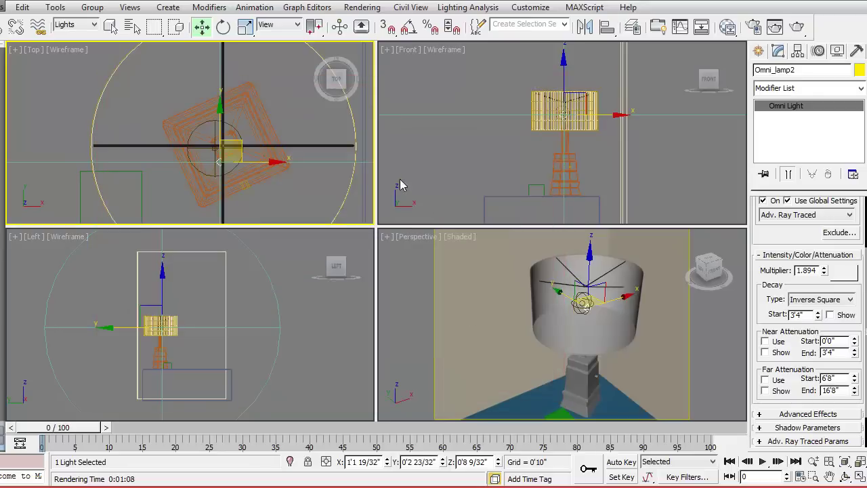
Select the V-Ray sphere light VRayLight2, keeping its name unchanged.
click(424, 156)
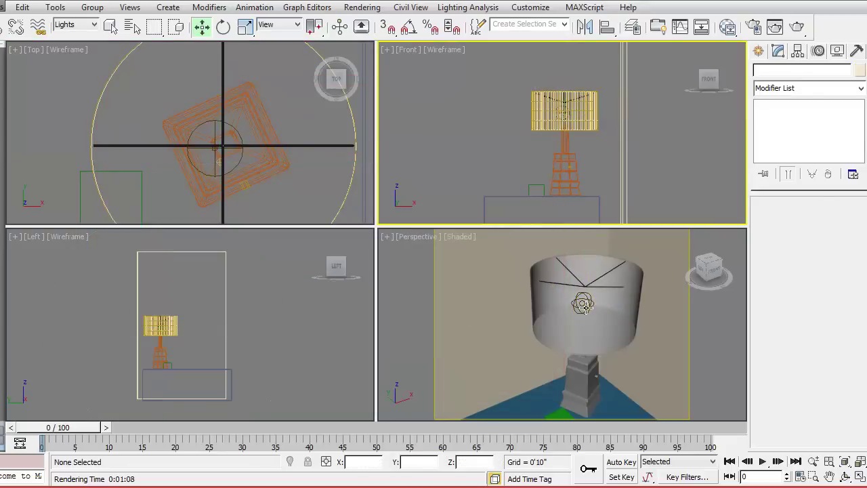
click(583, 306)
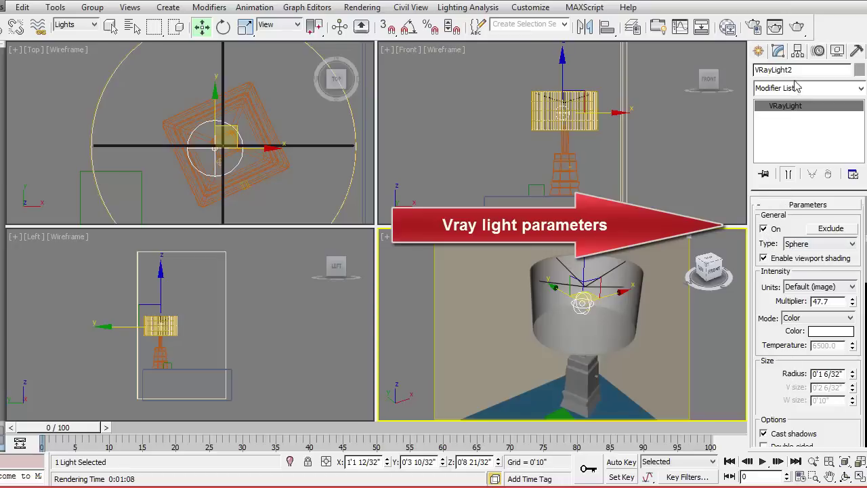
drag(790, 70, 748, 76)
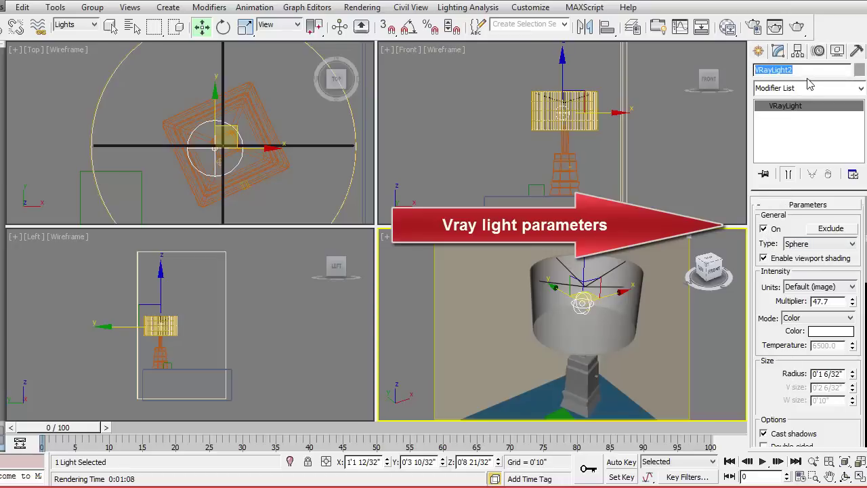
click(796, 129)
Review VRayLight2's parameters: 47.7 multiplier, sphere radius, invisible and shadow options.
drag(784, 345, 784, 320)
scroll(784, 319, down, 2)
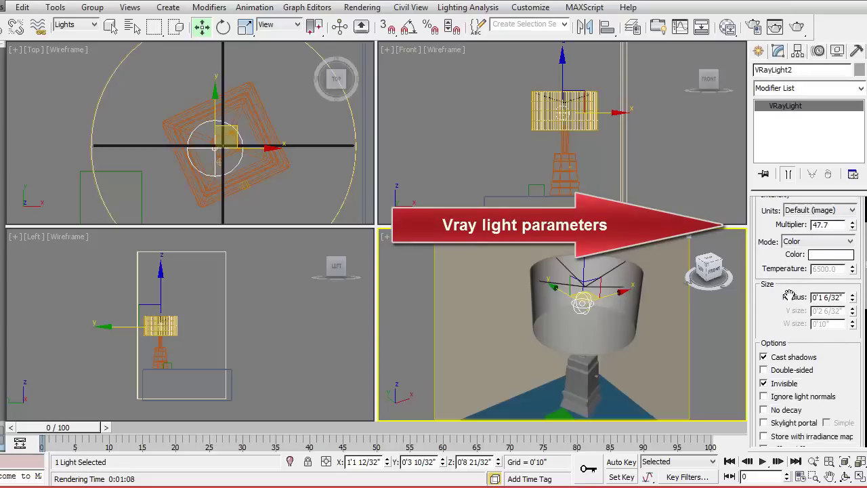
click(848, 298)
click(783, 323)
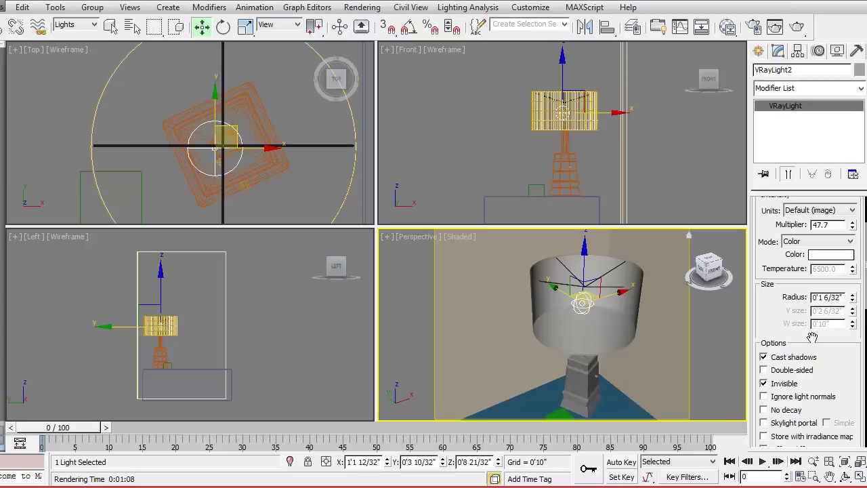
scroll(786, 338, down, 5)
scroll(785, 298, up, 3)
scroll(791, 298, up, 5)
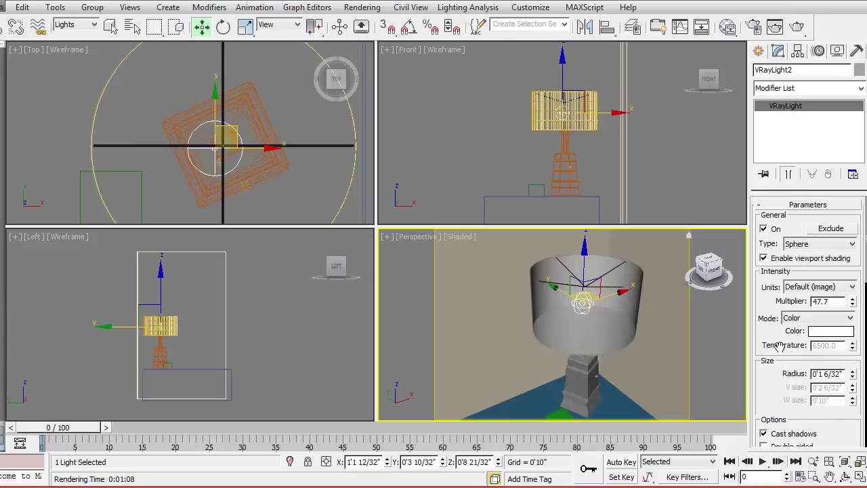
Keep inside 2 as VRayLight2's only excluded object and accept the exclusion list.
click(837, 231)
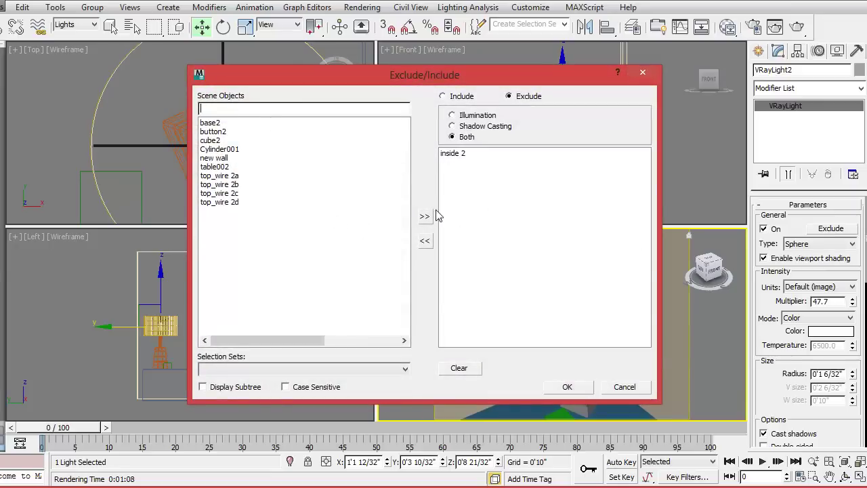
drag(276, 76, 254, 224)
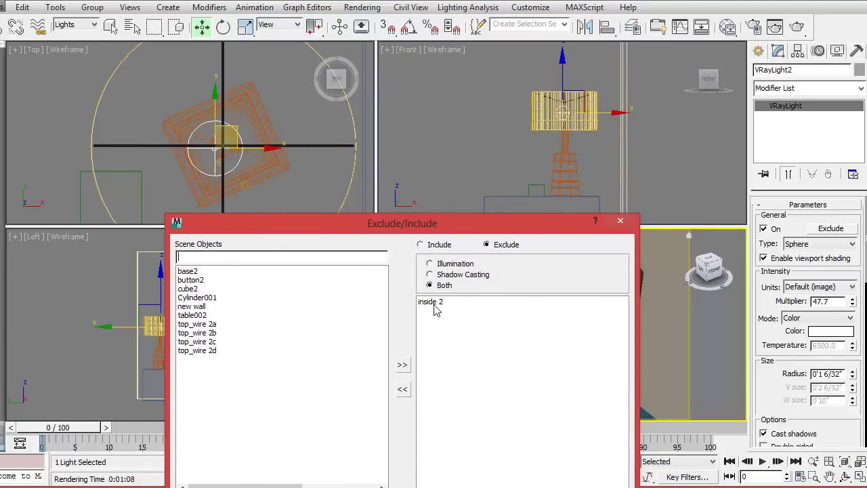
drag(389, 235, 412, 115)
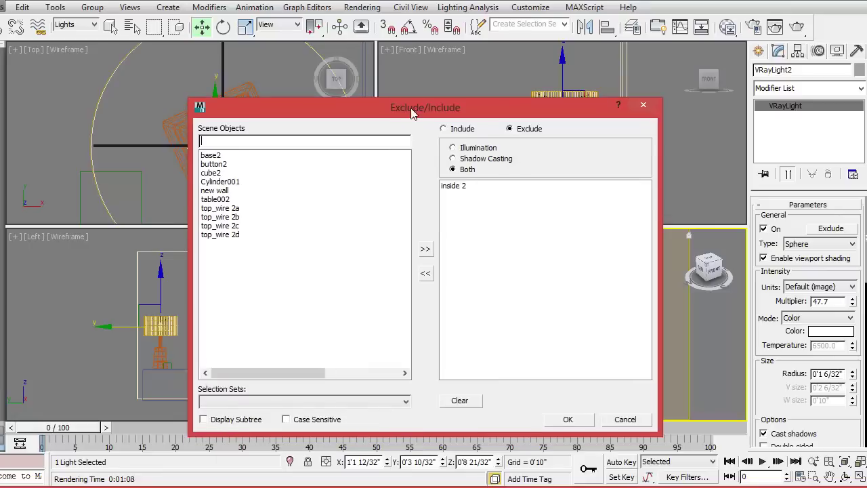
click(568, 420)
Delete the Map #25/Material #71 and Map #26/Material #72 nodes from the Slate graph.
key(alt+w)
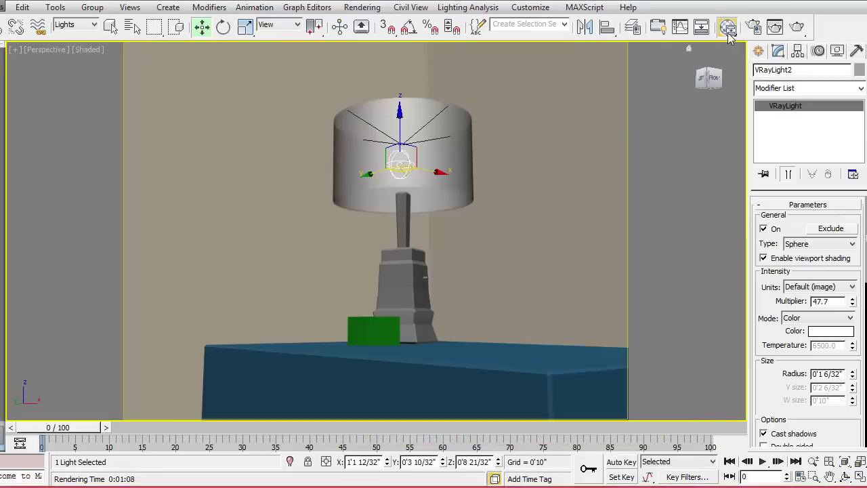
key(m)
drag(514, 166, 530, 56)
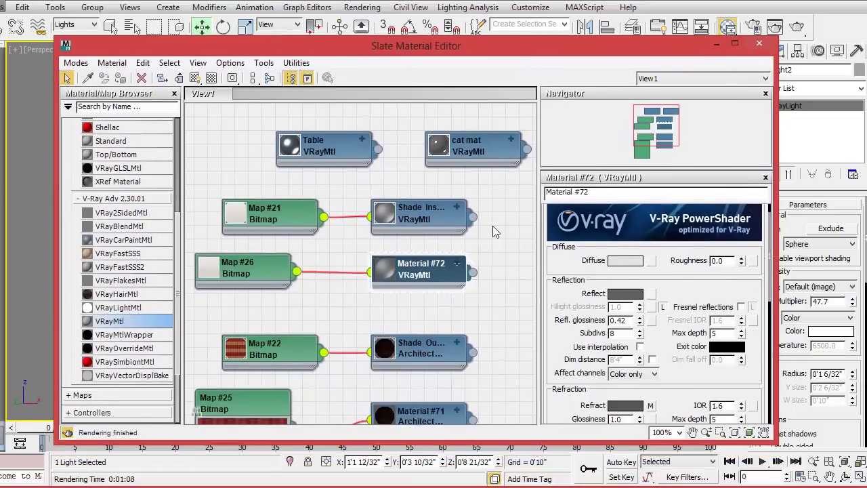
middle_drag(505, 264, 508, 162)
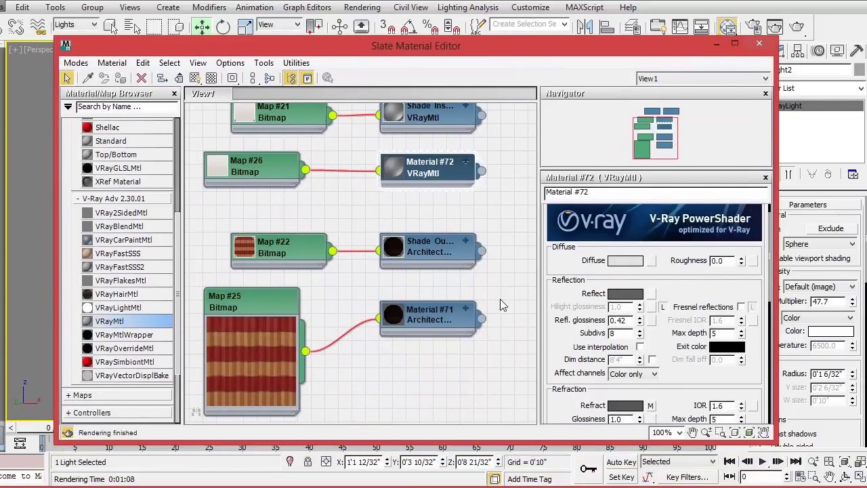
mouse_move(500, 299)
mouse_down()
mouse_move(225, 344)
mouse_move(206, 355)
mouse_up()
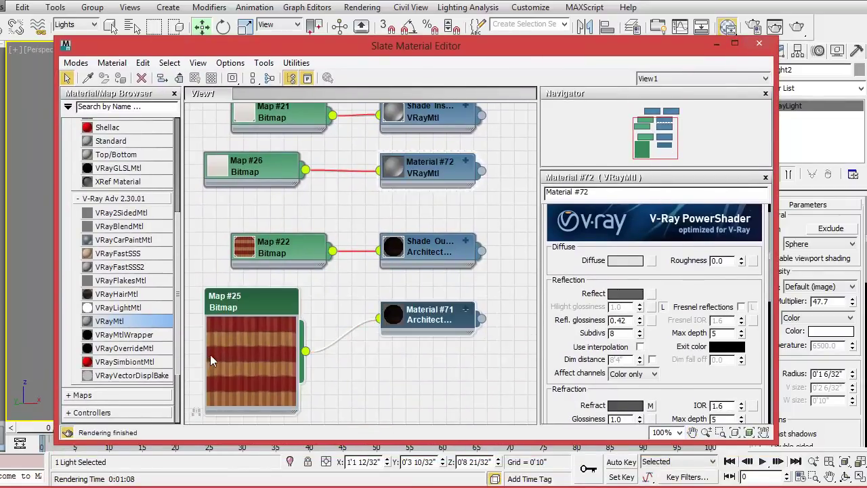
key(Delete)
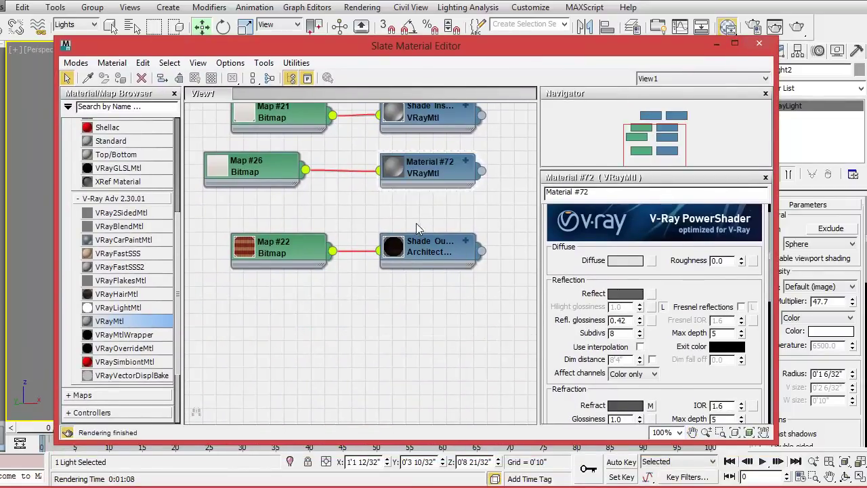
middle_drag(417, 226, 420, 320)
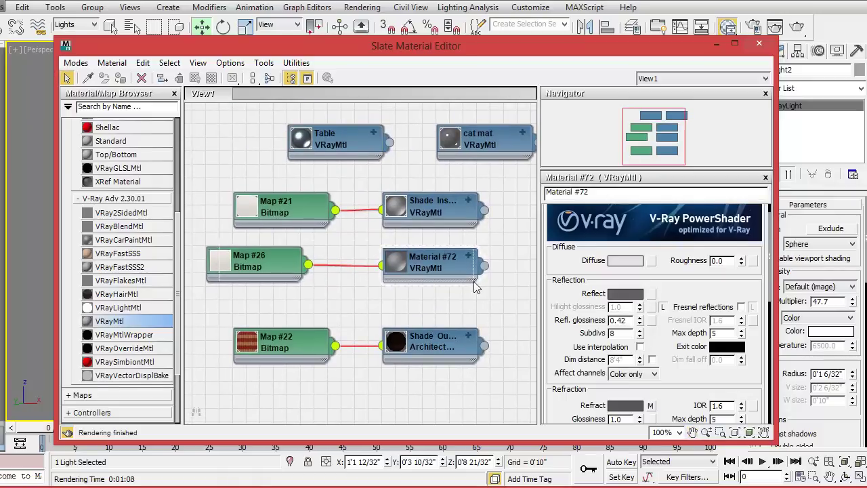
drag(202, 242, 480, 294)
key(Delete)
Rename the cat mat material to button.
mouse_move(471, 295)
middle_down()
mouse_move(477, 330)
mouse_move(450, 327)
middle_up()
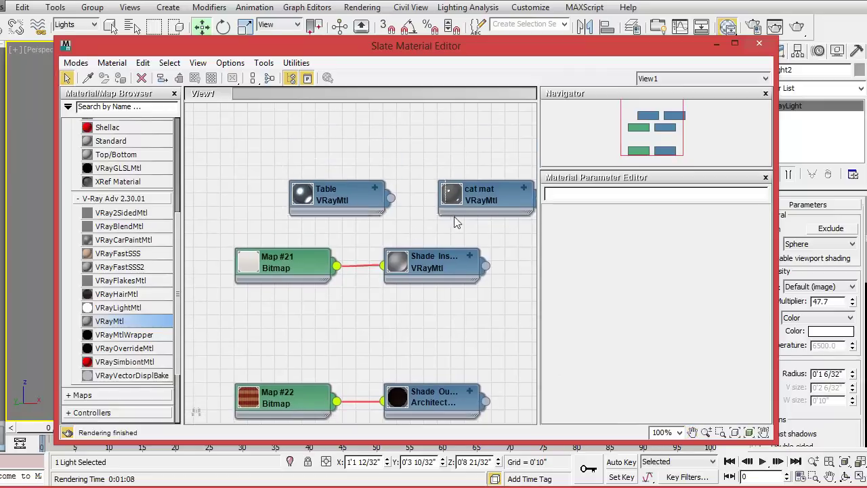
drag(498, 219, 471, 178)
text(button)
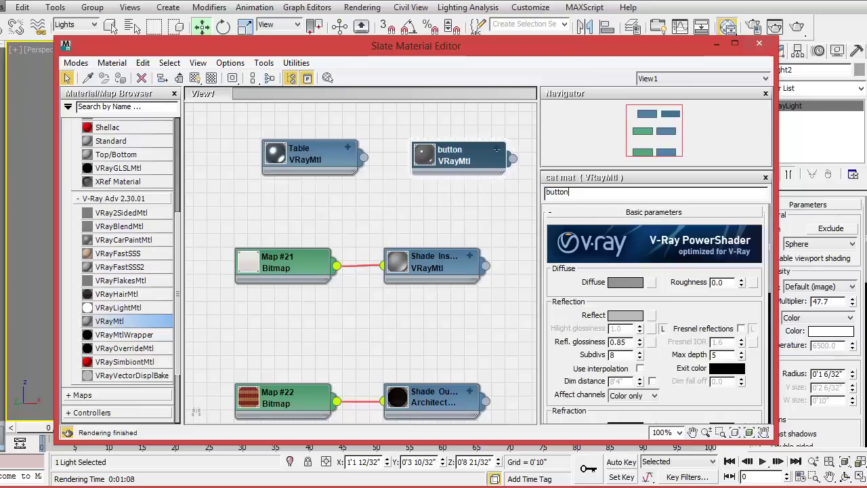
click(480, 191)
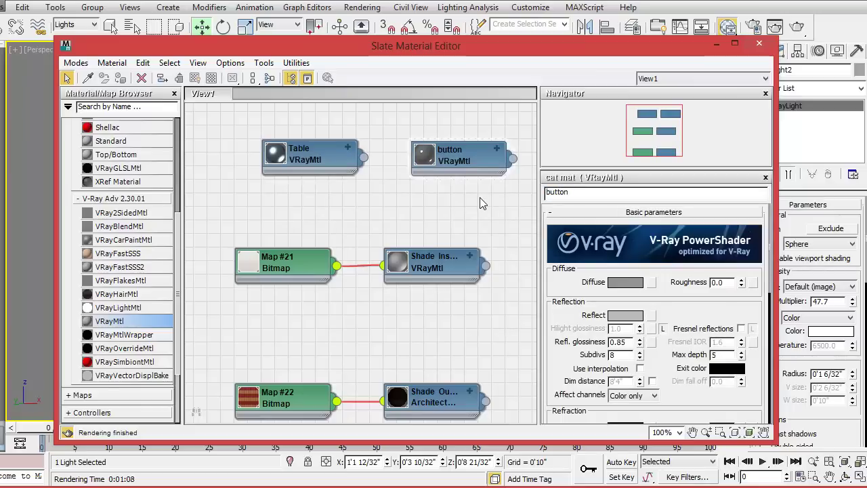
Test-render the Perspective view of the lampshade glowing from inside.
click(757, 46)
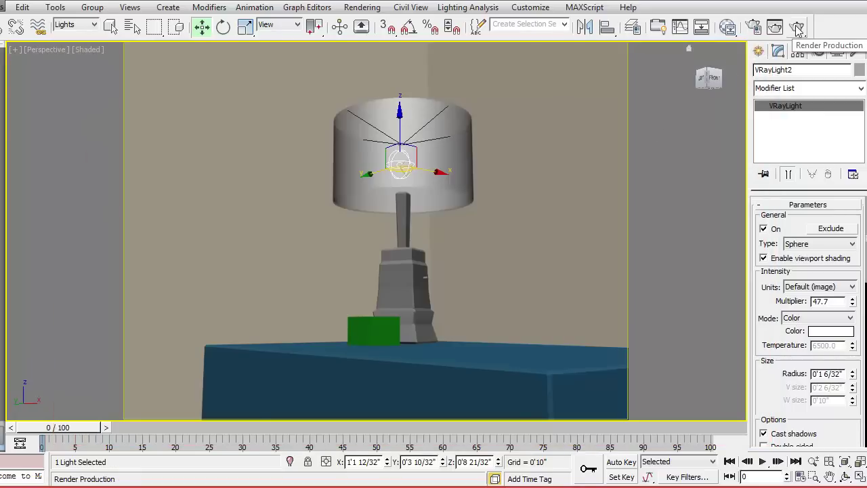
click(797, 27)
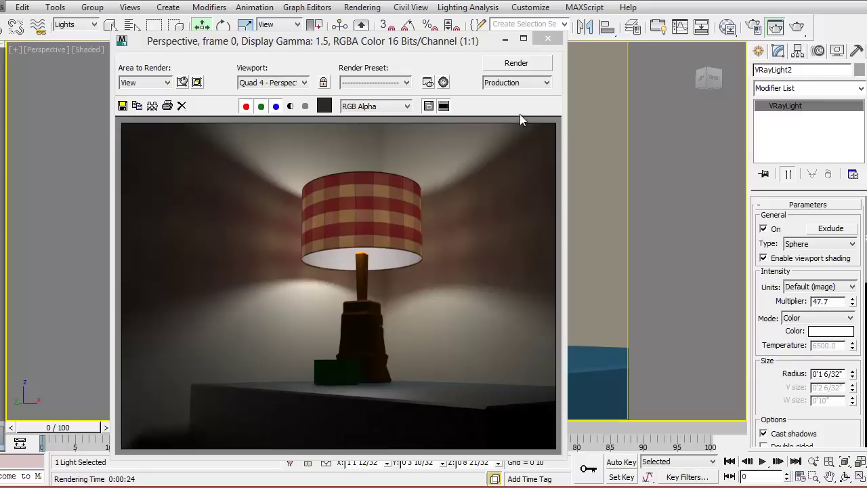
click(547, 40)
Review the V-Ray and GI settings, leaving global illumination and bounce engines unchanged.
click(754, 27)
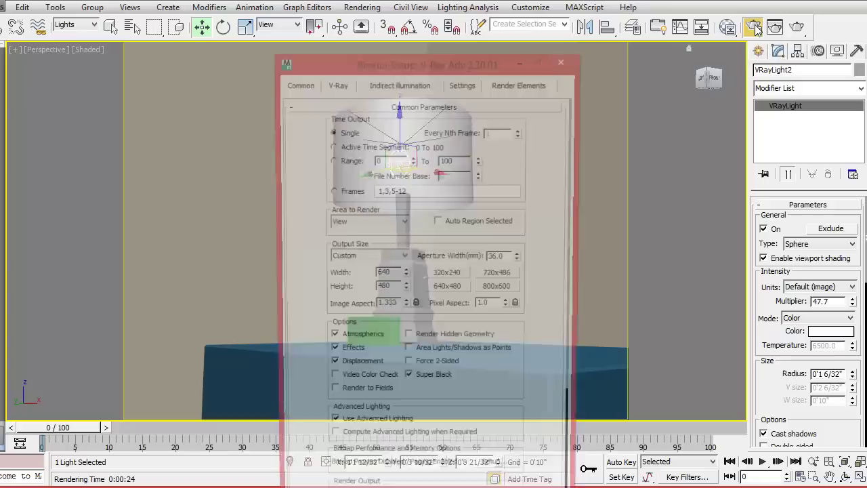
click(336, 83)
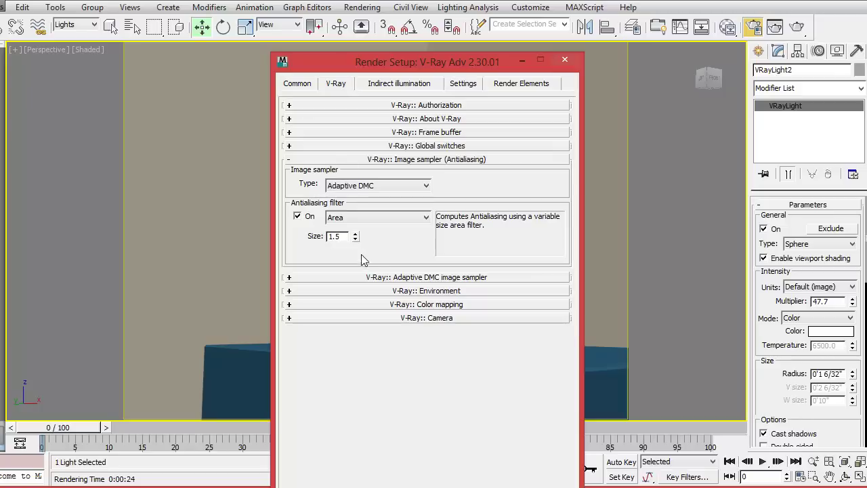
click(291, 160)
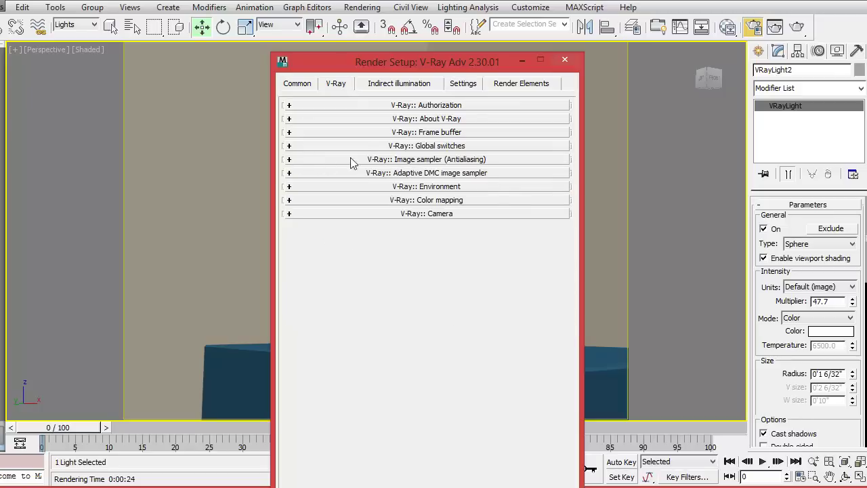
click(410, 146)
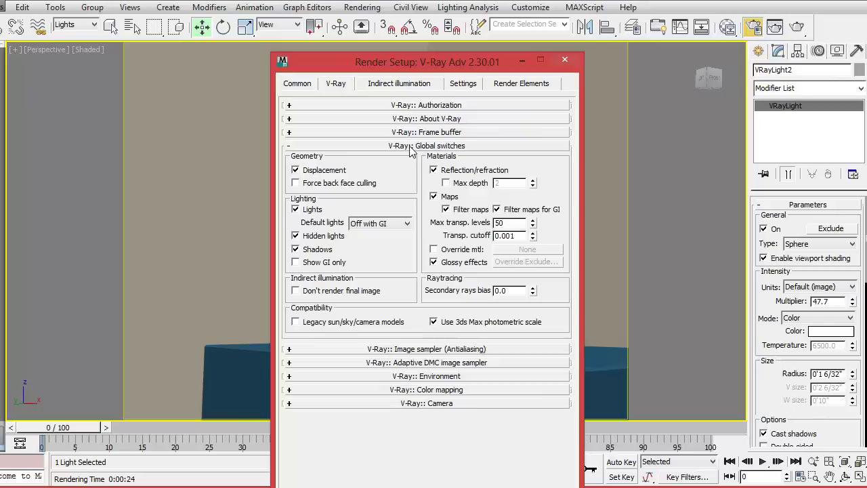
click(410, 147)
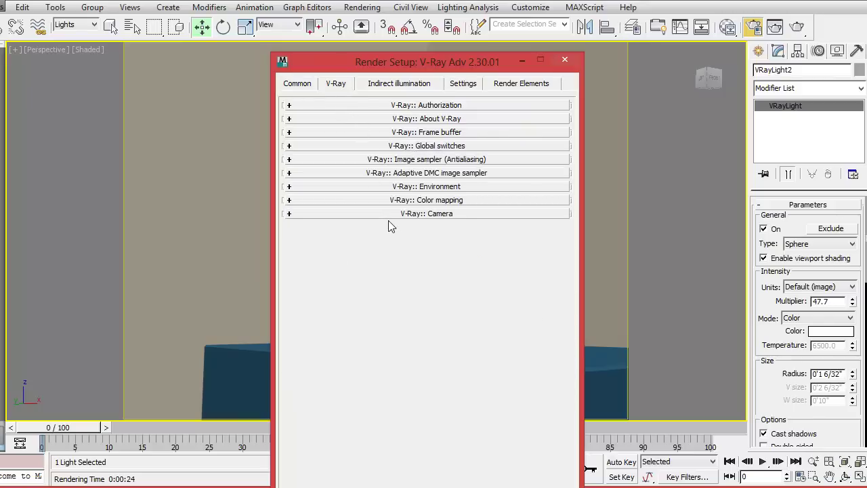
click(403, 85)
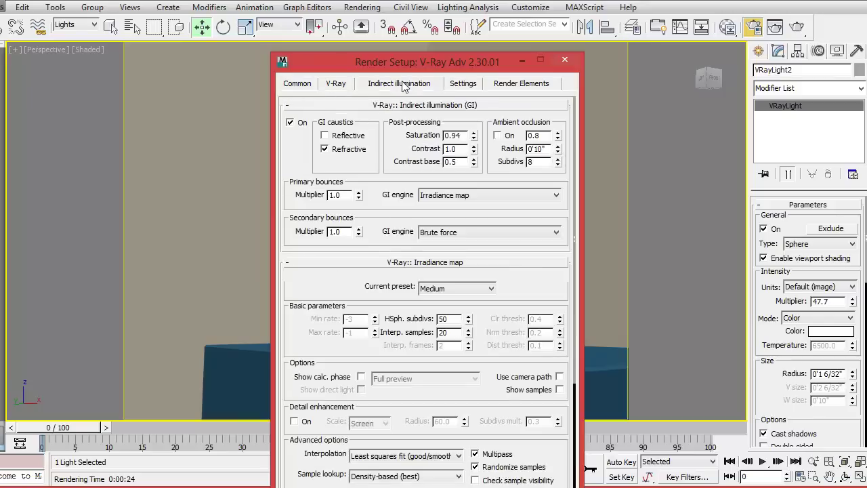
click(290, 123)
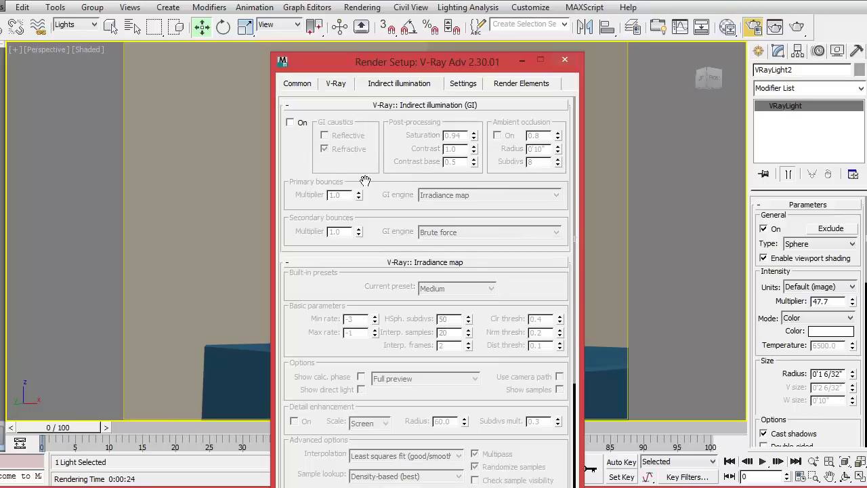
click(290, 122)
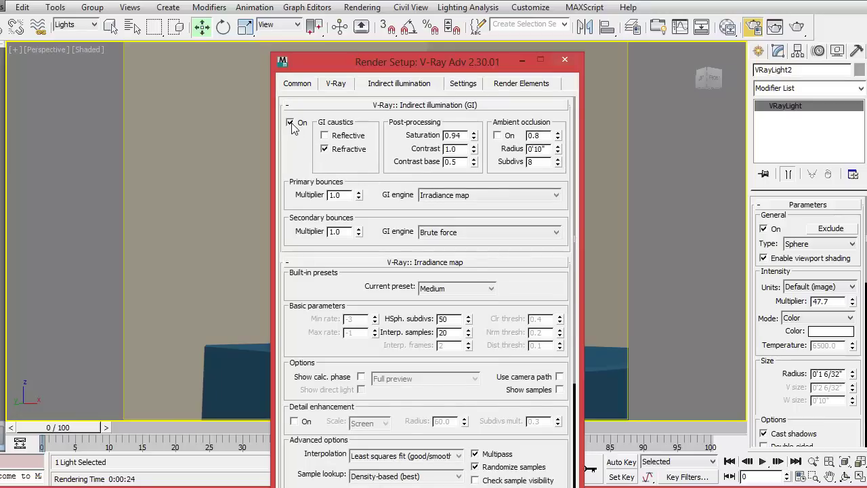
click(447, 197)
click(453, 234)
click(453, 233)
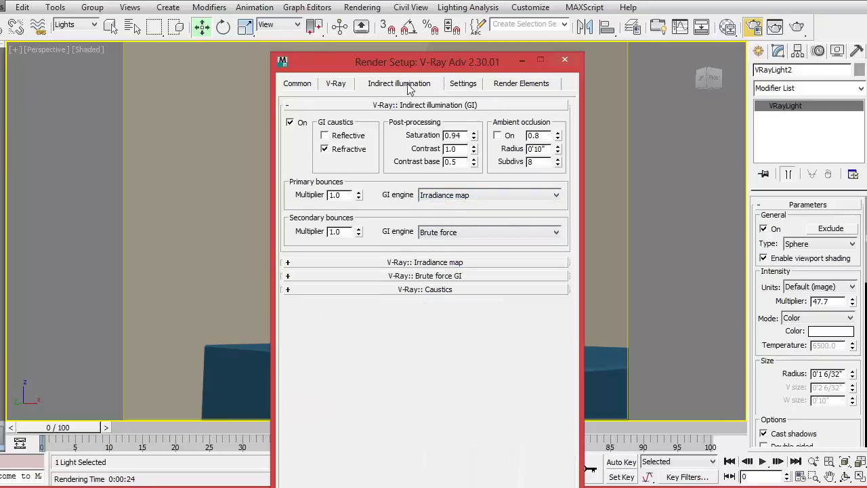
Set the render output size to 800x600.
click(342, 84)
click(310, 86)
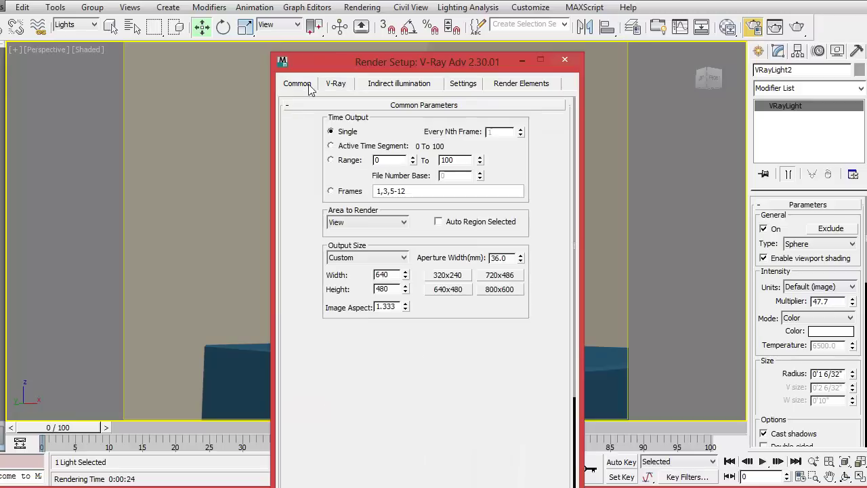
click(492, 291)
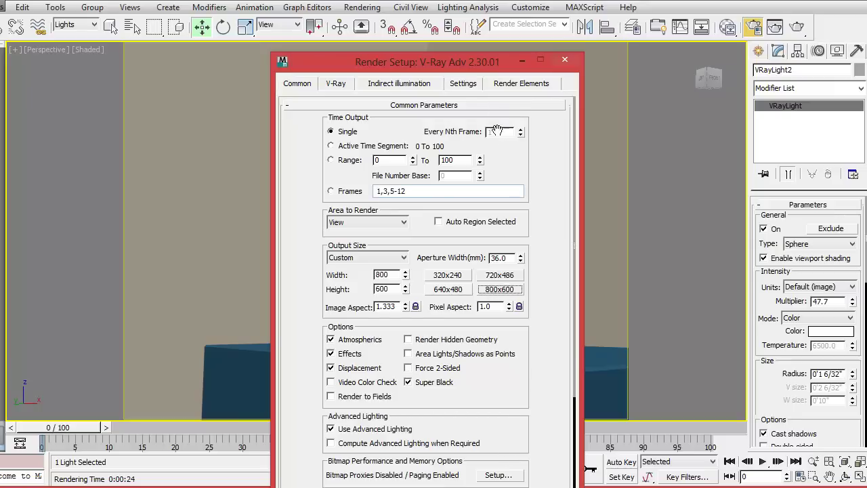
drag(454, 63, 424, 14)
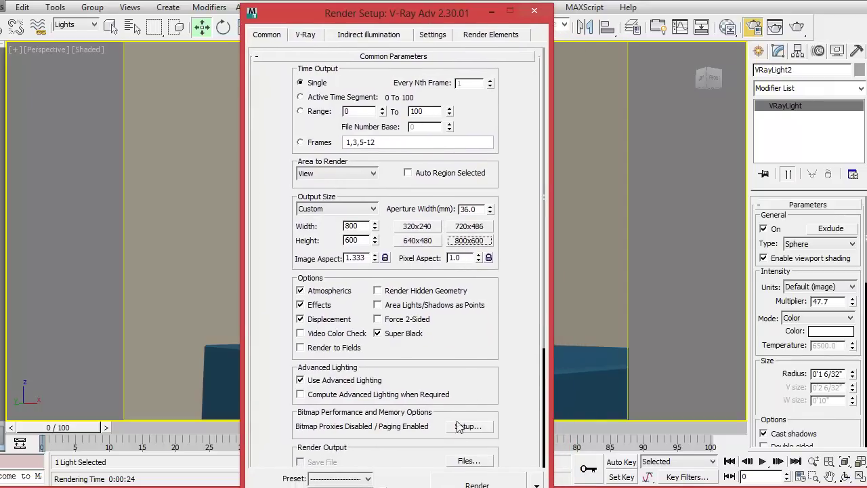
Render the Perspective view at 800x600 in the V-Ray frame buffer.
click(488, 483)
mouse_move(525, 43)
mouse_down()
mouse_move(605, 12)
mouse_move(637, 9)
mouse_up()
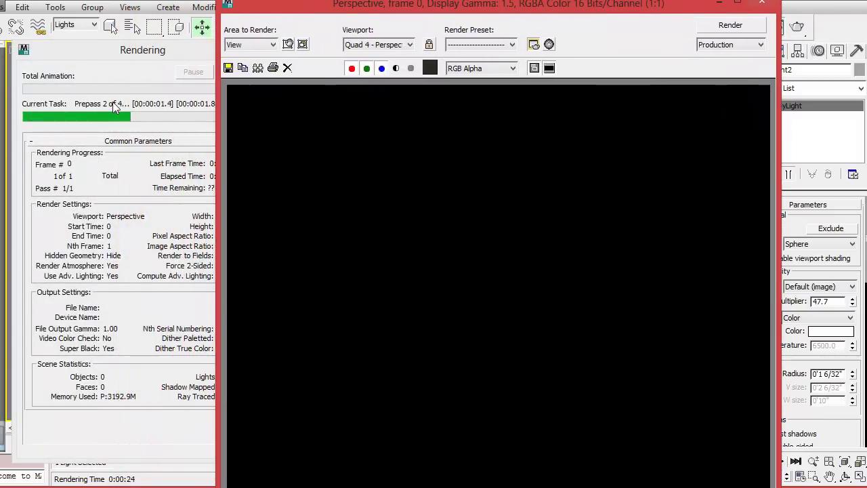